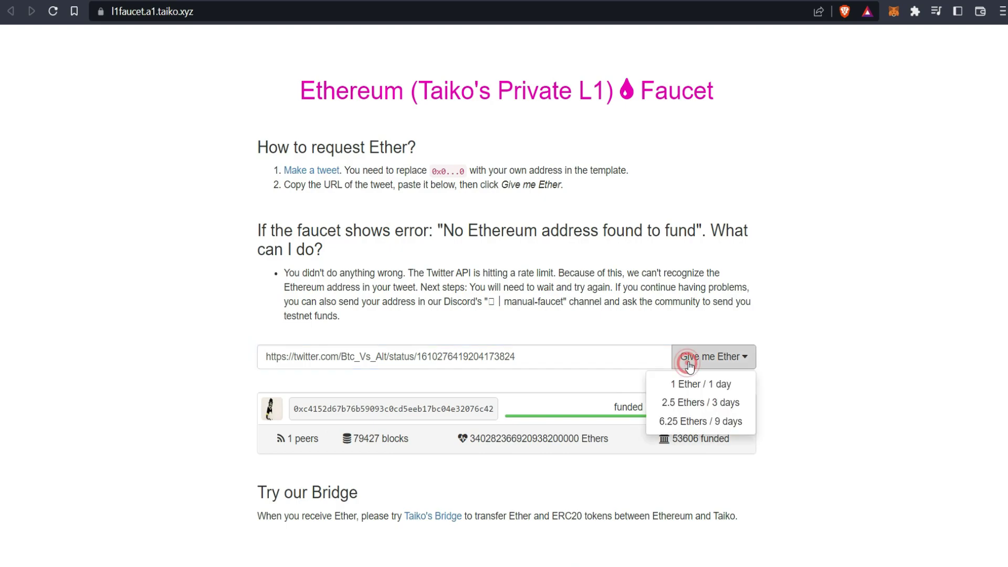
Step: Request 1 Ether from the L1 faucet and confirm the wallet holds 1 ETH on Ethereum A1
{"action": "left_click", "coordinate": [705, 385]}
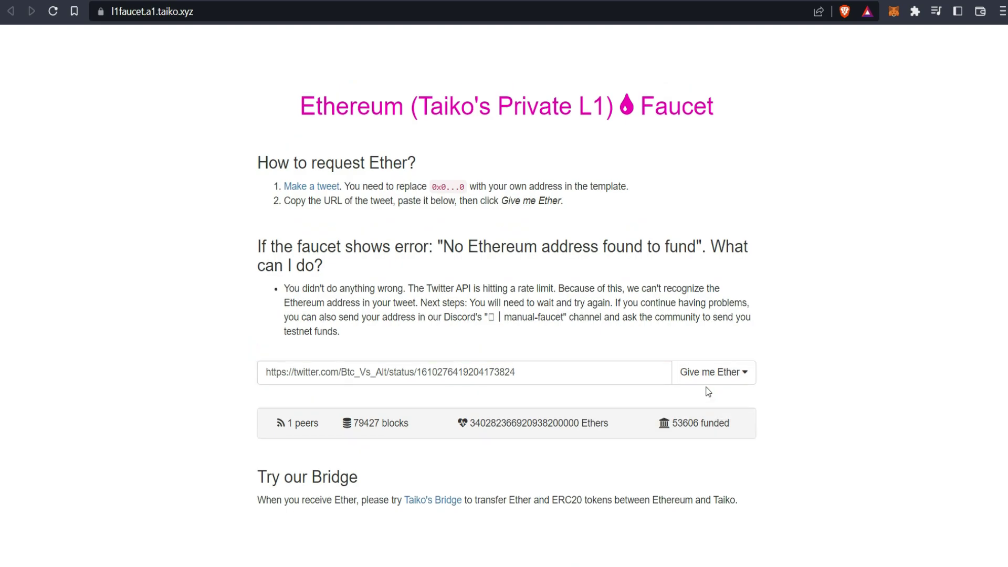
{"action": "left_click", "coordinate": [894, 11]}
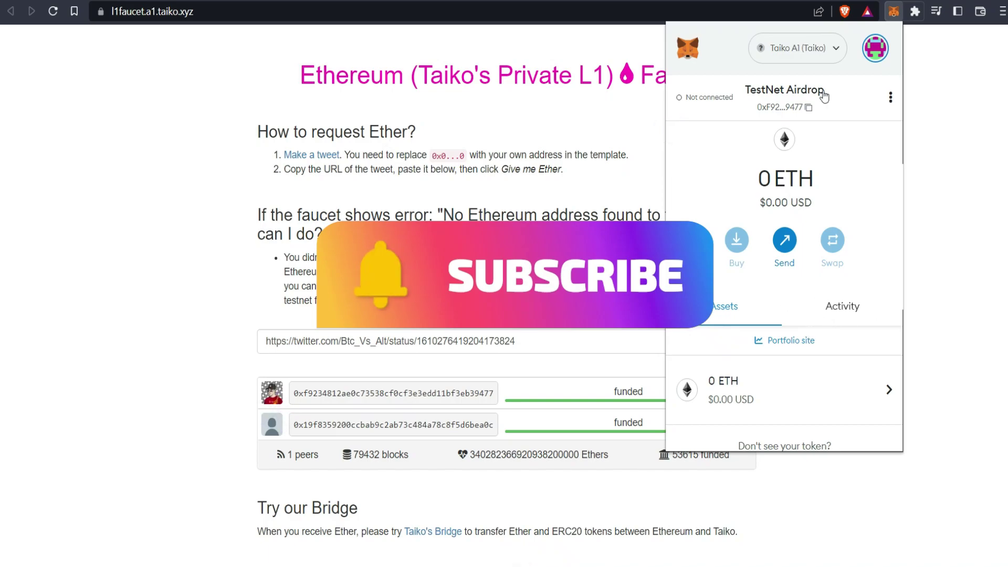
{"action": "left_click", "coordinate": [811, 48]}
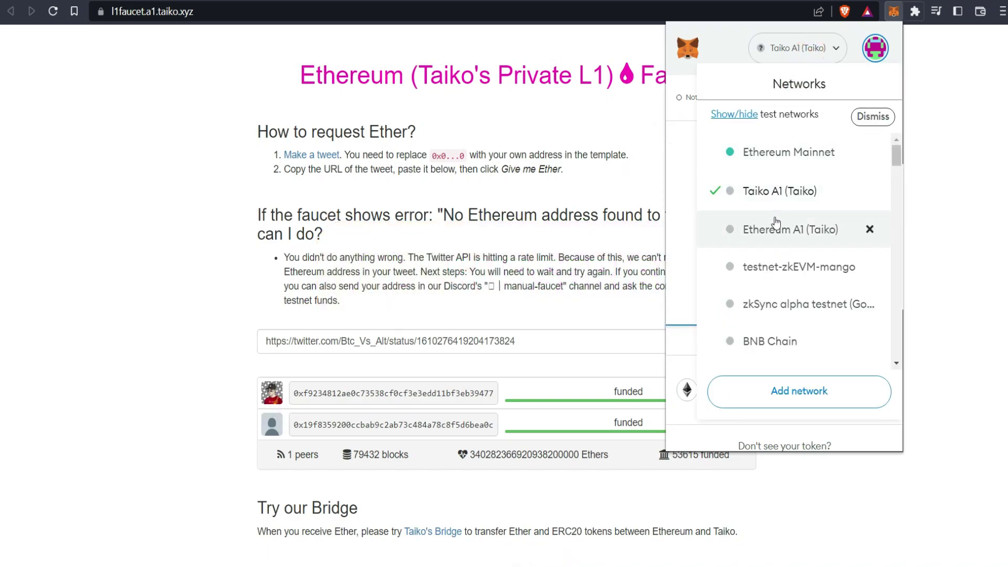
{"action": "left_click", "coordinate": [776, 223]}
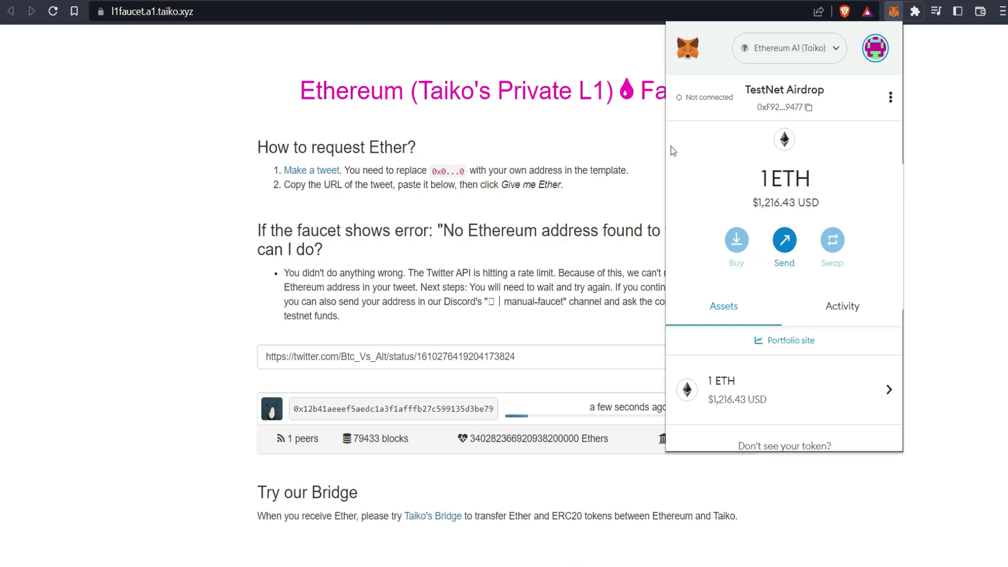
{"action": "key", "text": "ctrl+Tab"}
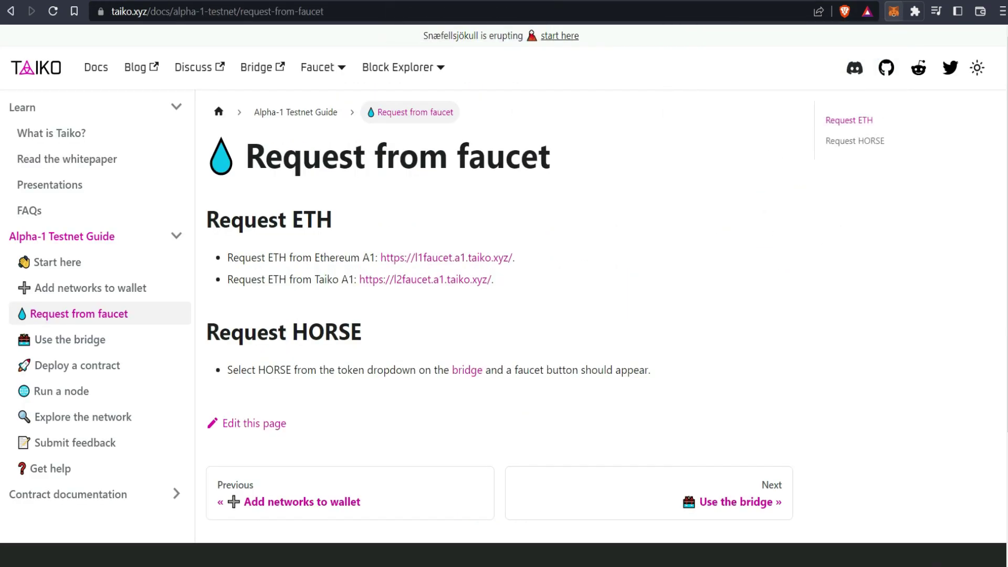
Step: Post the pre-written Taiko A1 faucet tweet with the wallet address replacing the 0x0…0 placeholder
{"action": "left_click_drag", "start_coordinate": [229, 279], "coordinate": [337, 279]}
{"action": "left_click", "coordinate": [434, 287]}
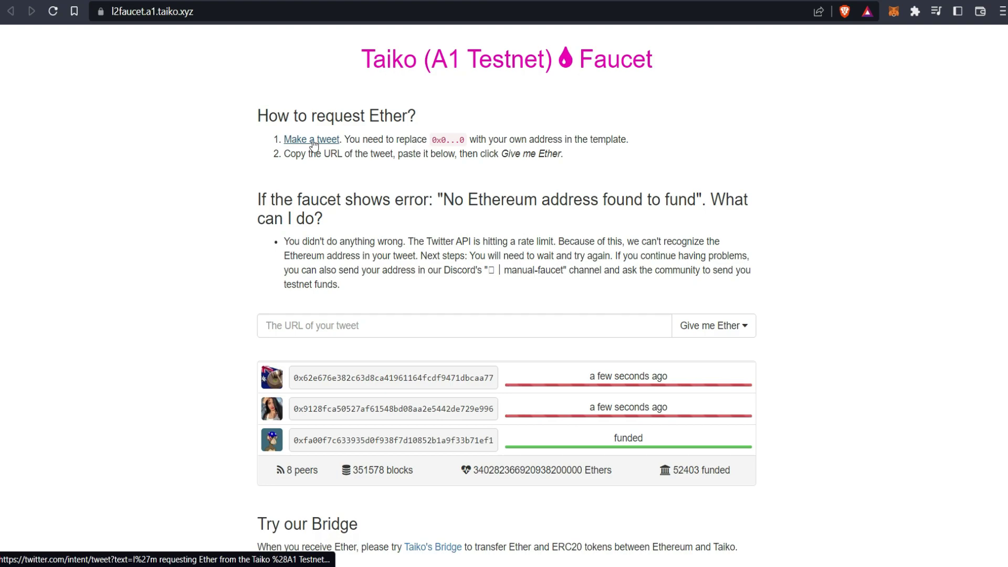
{"action": "left_click", "coordinate": [311, 135]}
{"action": "left_click", "coordinate": [403, 193]}
{"action": "double_click", "coordinate": [380, 183]}
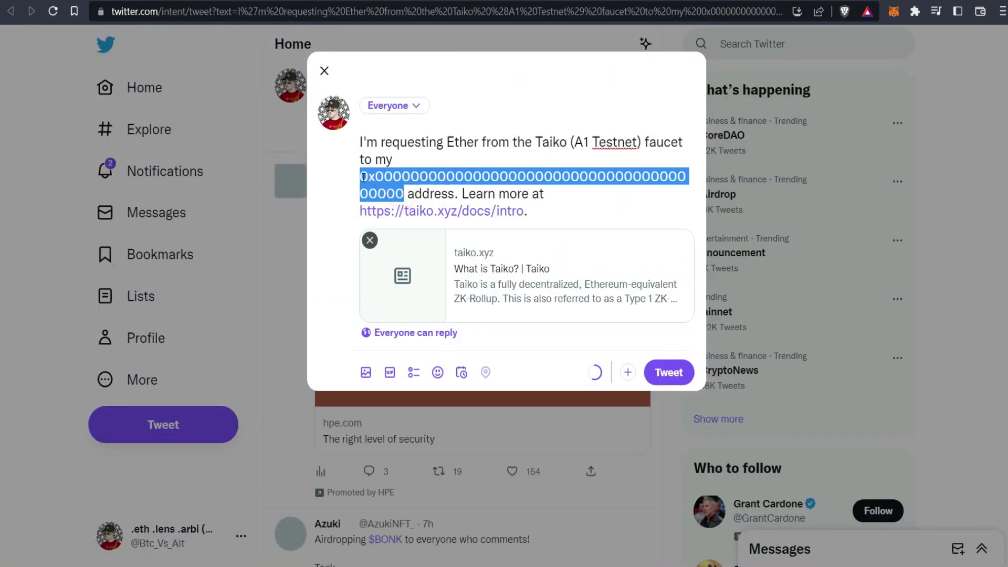
{"action": "type", "text": "0xF9234812ae0c73538Cf0cF3e3EdD11bF3eB39477"}
{"action": "left_click", "coordinate": [669, 355]}
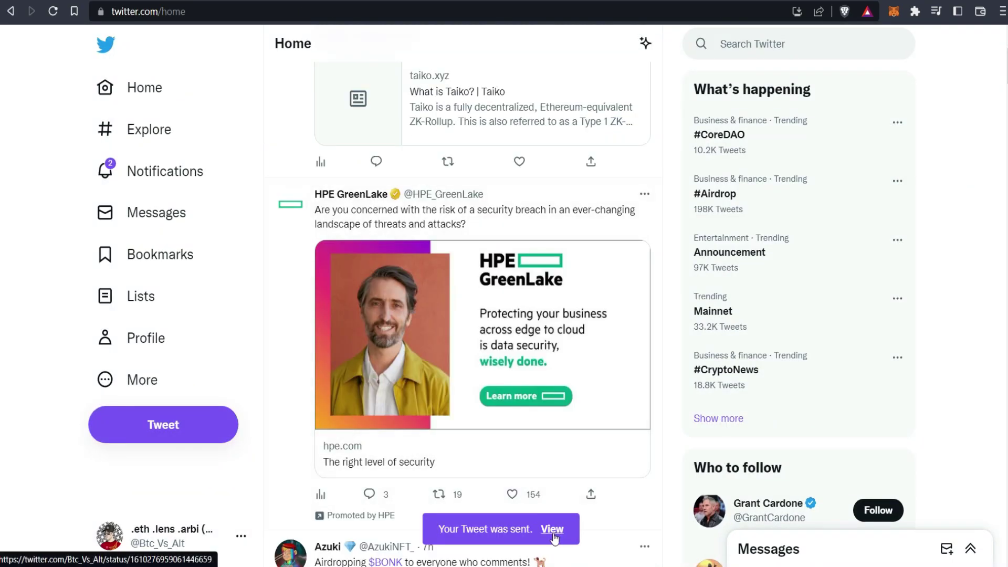
Step: Copy the posted tweet's link and paste it into the Taiko A1 faucet's tweet URL field
{"action": "left_click", "coordinate": [552, 528]}
{"action": "left_click", "coordinate": [509, 394]}
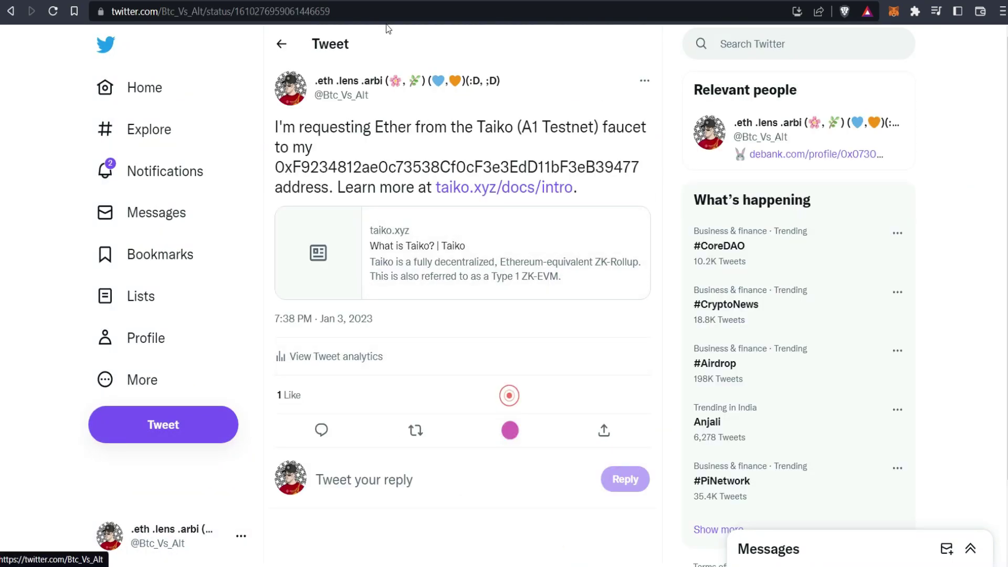
{"action": "left_click", "coordinate": [425, 12]}
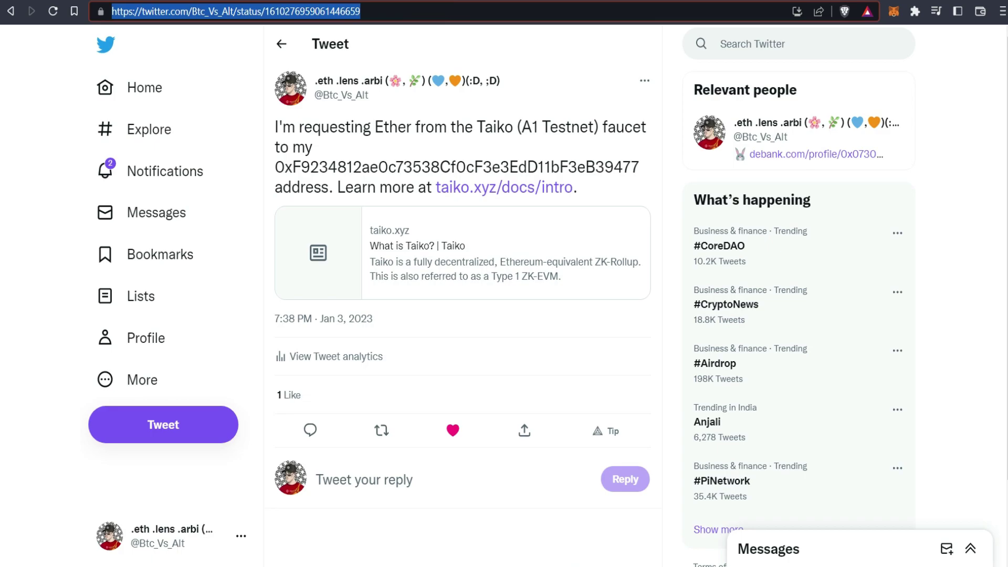
{"action": "key", "text": "ctrl+c"}
{"action": "key", "text": "alt+Tab"}
{"action": "left_click", "coordinate": [415, 340]}
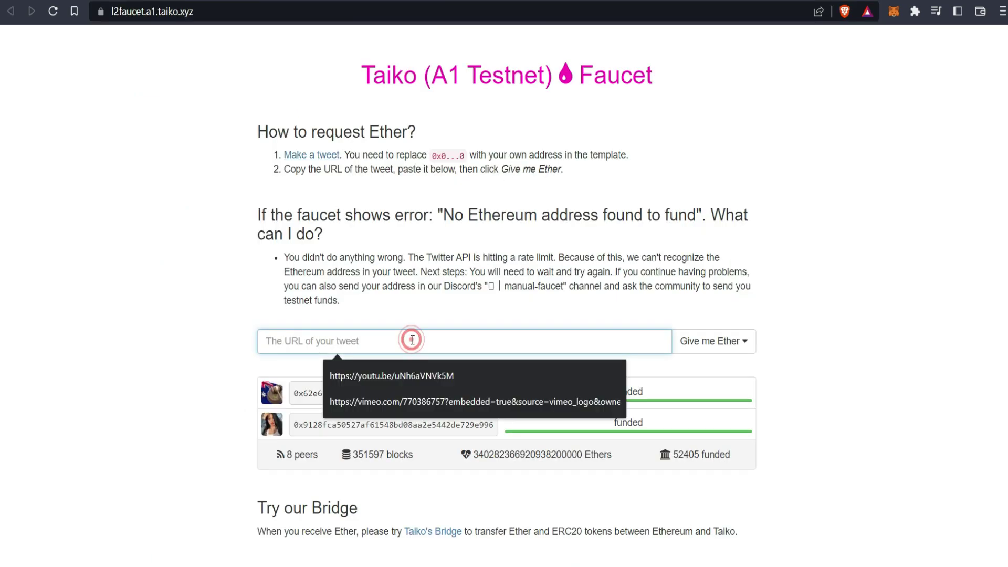
{"action": "key", "text": "ctrl+v"}
Step: Request Ether from the Taiko A1 faucet and check the wallet's Taiko A1 balance
{"action": "left_click", "coordinate": [714, 341]}
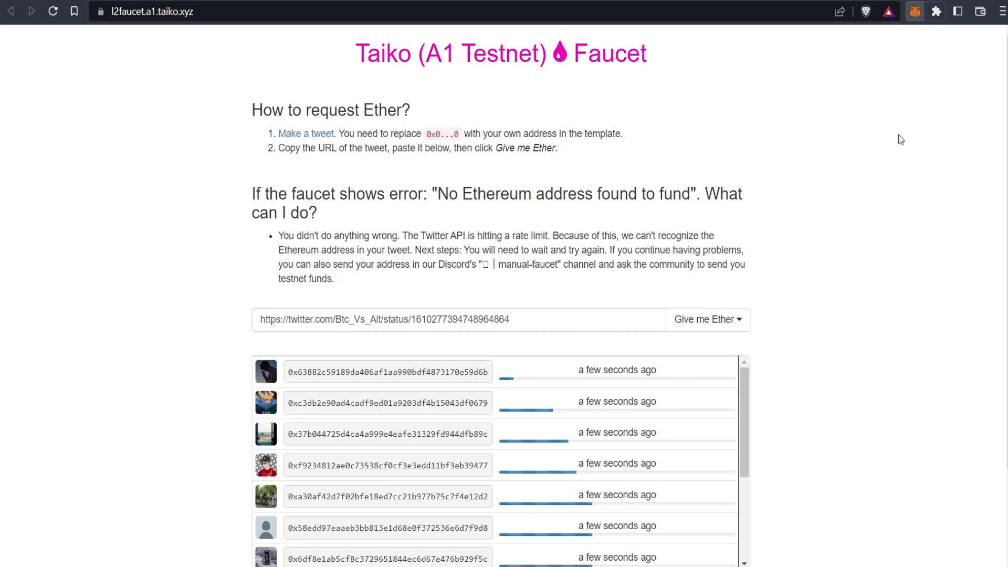
{"action": "left_click", "coordinate": [915, 11]}
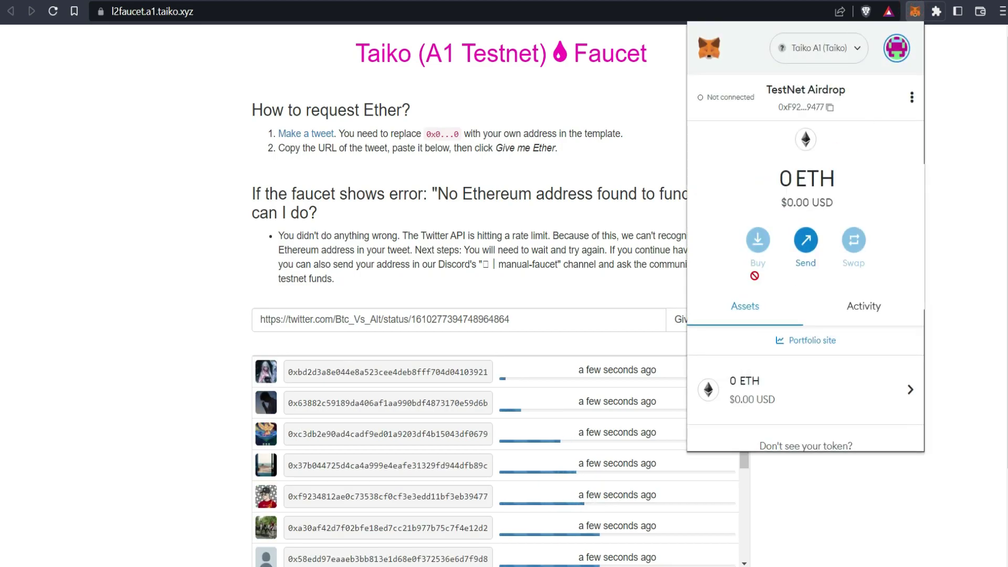
{"action": "left_click_drag", "start_coordinate": [776, 203], "coordinate": [845, 202]}
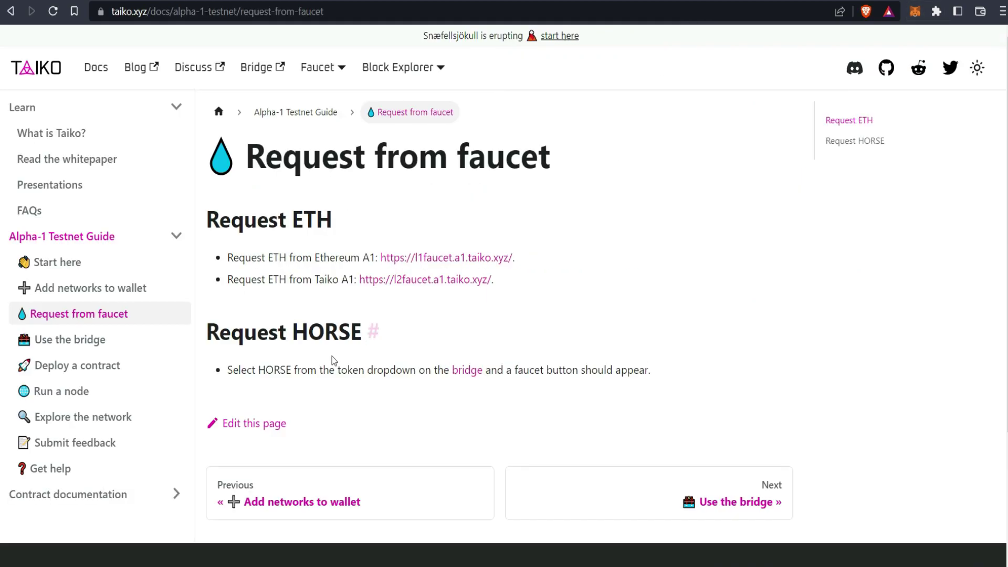
Step: Open the Taiko bridge from the Use the bridge guide and connect the MetaMask wallet
{"action": "left_click", "coordinate": [75, 345]}
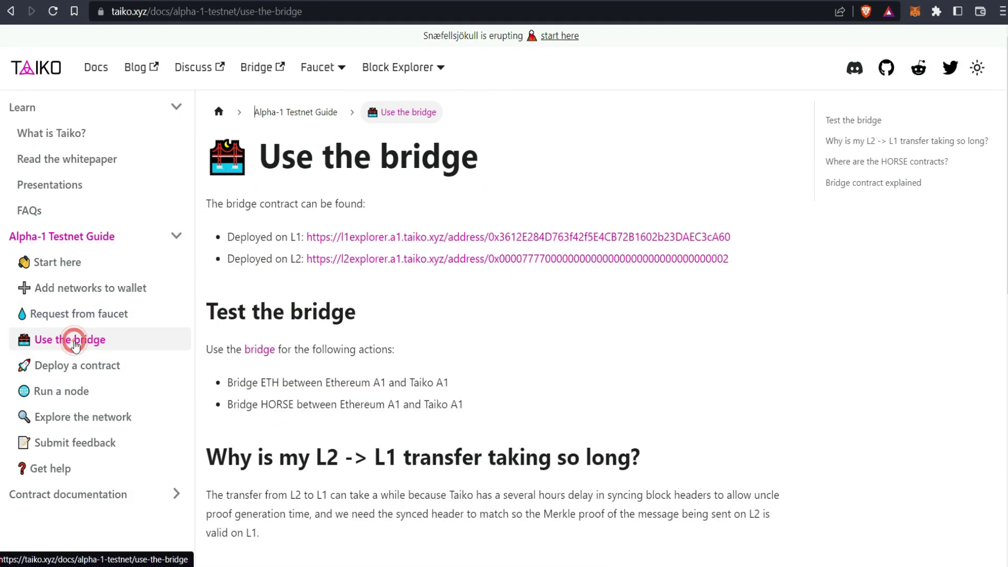
{"action": "left_click", "coordinate": [260, 349]}
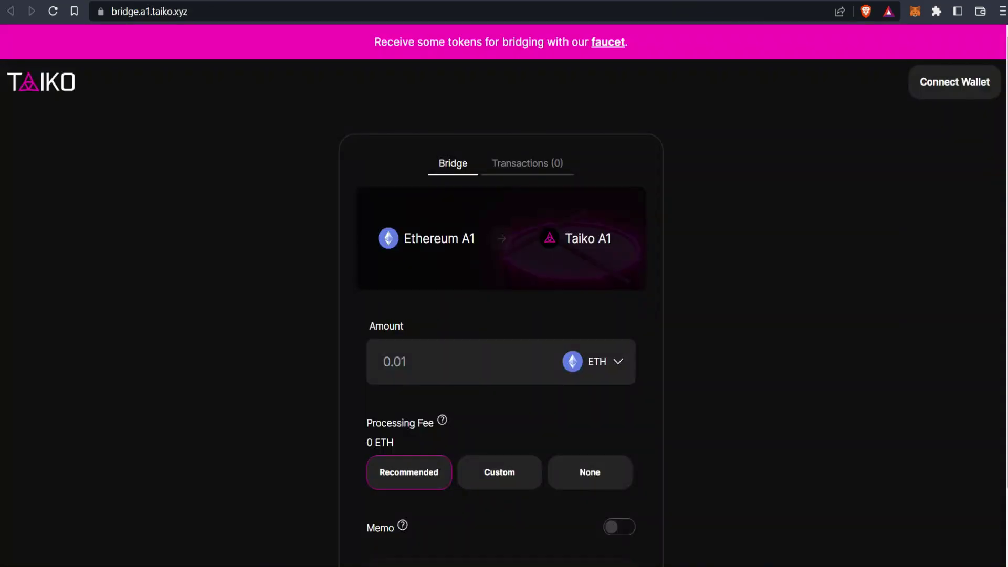
{"action": "left_click", "coordinate": [948, 75]}
{"action": "left_click", "coordinate": [519, 272]}
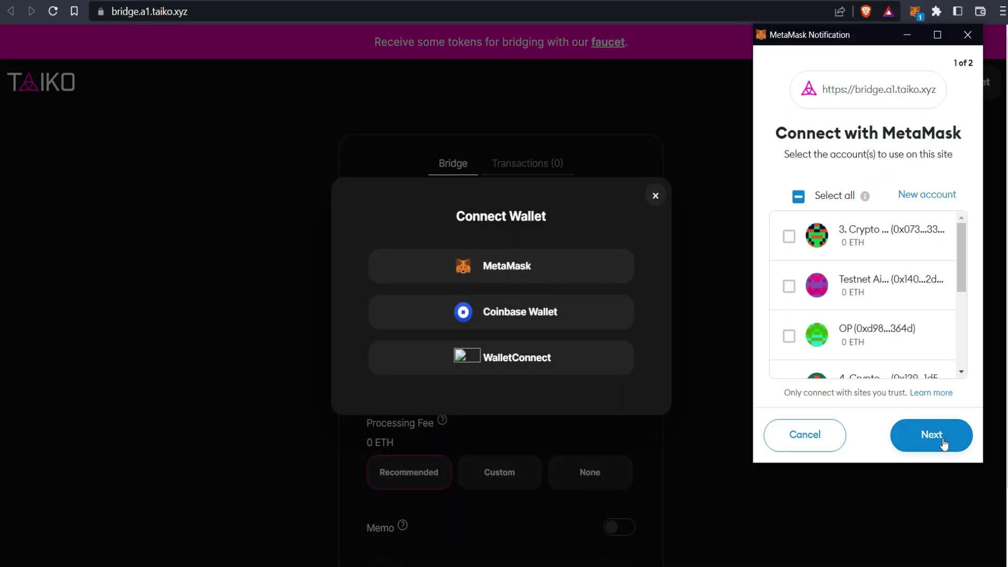
{"action": "left_click", "coordinate": [944, 444]}
{"action": "left_click", "coordinate": [943, 438]}
{"action": "left_click", "coordinate": [915, 11]}
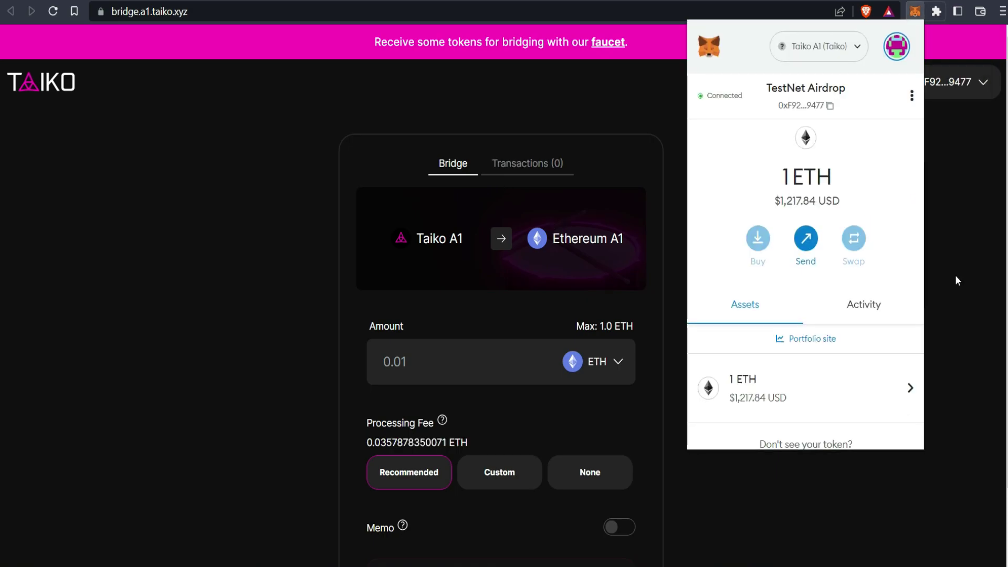
Step: Set the bridge's source network to Ethereum A1
{"action": "left_click", "coordinate": [957, 281]}
{"action": "left_click", "coordinate": [825, 82]}
{"action": "left_click", "coordinate": [803, 133]}
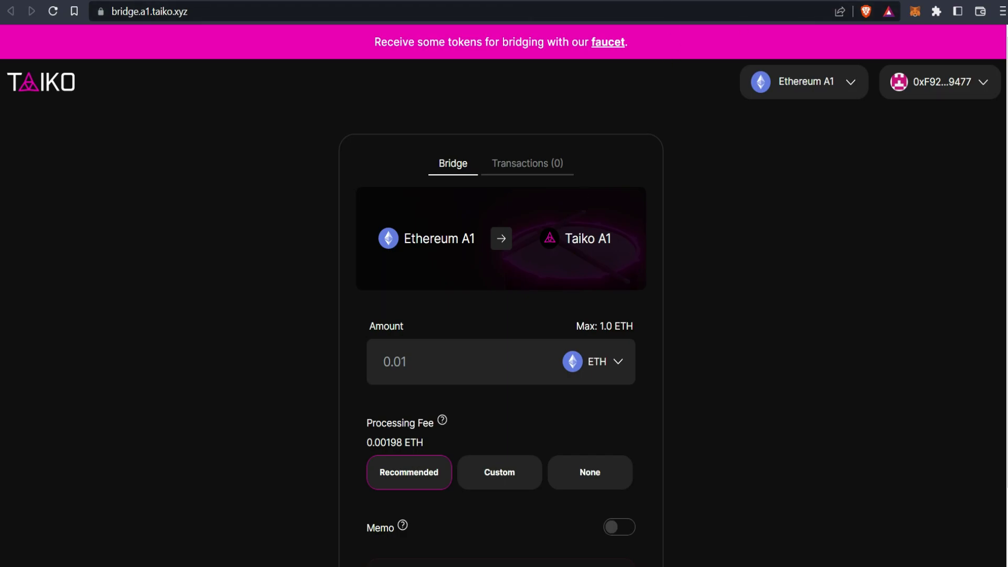
{"action": "left_click", "coordinate": [321, 1]}
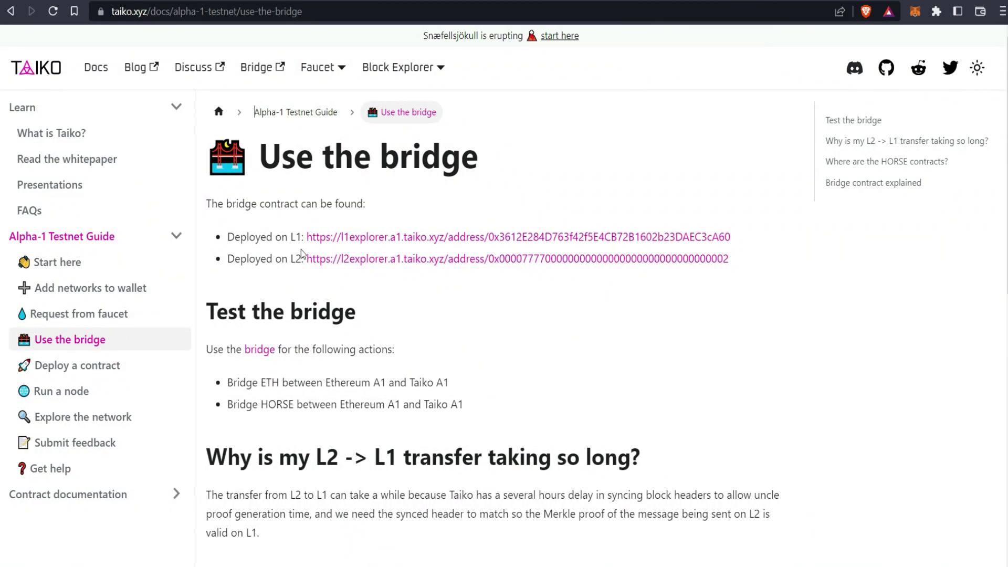
Step: Review the Start here guide's testnet tasks, including bridging Ethereum A1 to Taiko A1
{"action": "left_click", "coordinate": [67, 261]}
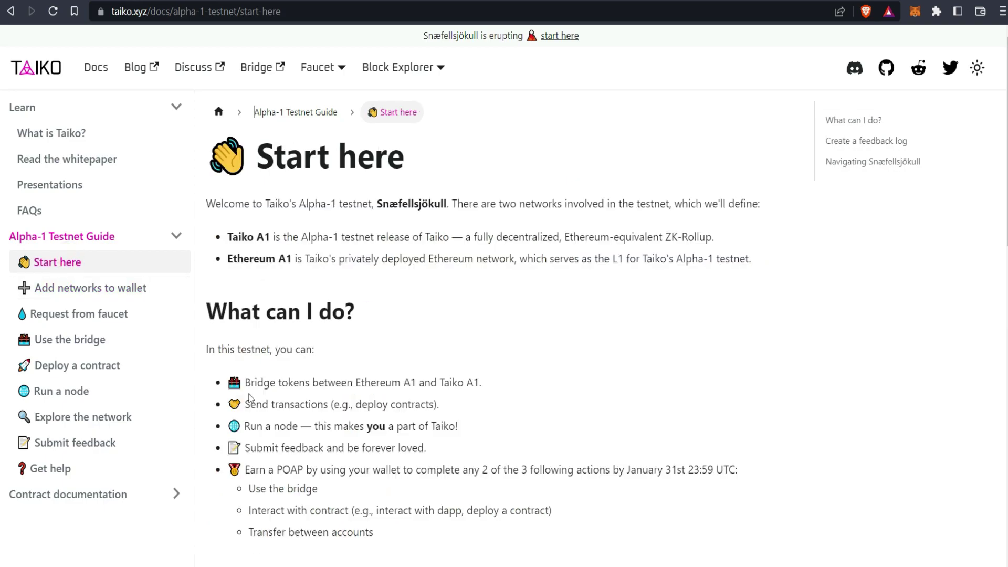
{"action": "left_click_drag", "start_coordinate": [272, 387], "coordinate": [337, 407]}
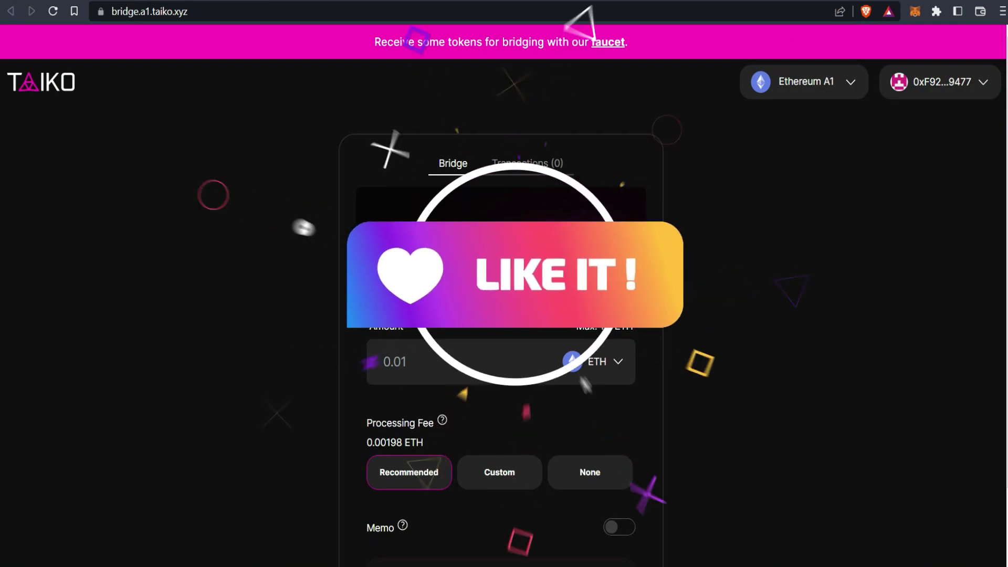
{"action": "triple_click", "coordinate": [453, 240]}
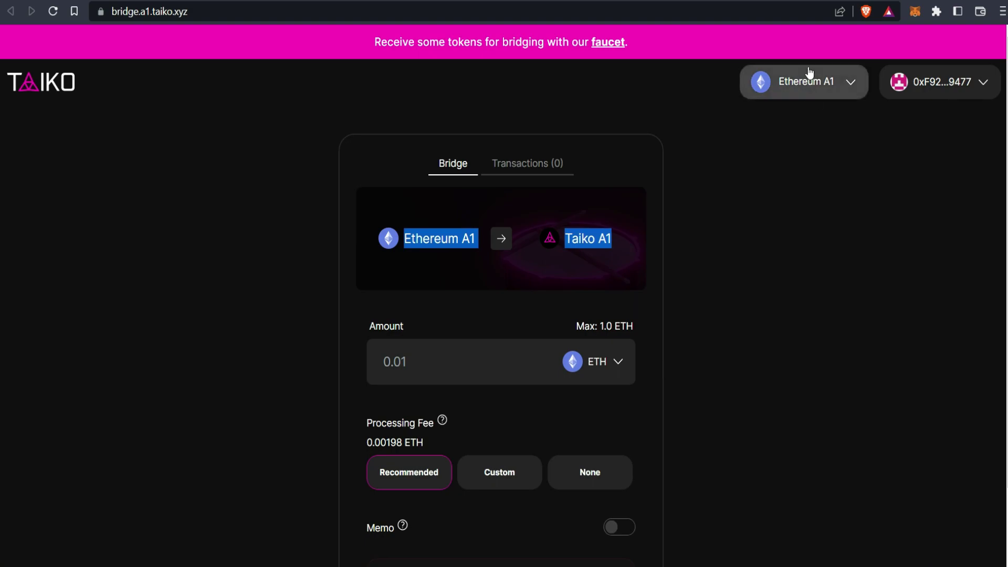
{"action": "left_click", "coordinate": [734, 351]}
{"action": "scroll", "coordinate": [583, 437], "scroll_direction": "down", "scroll_amount": 1}
{"action": "scroll", "coordinate": [582, 437], "scroll_direction": "up", "scroll_amount": 1}
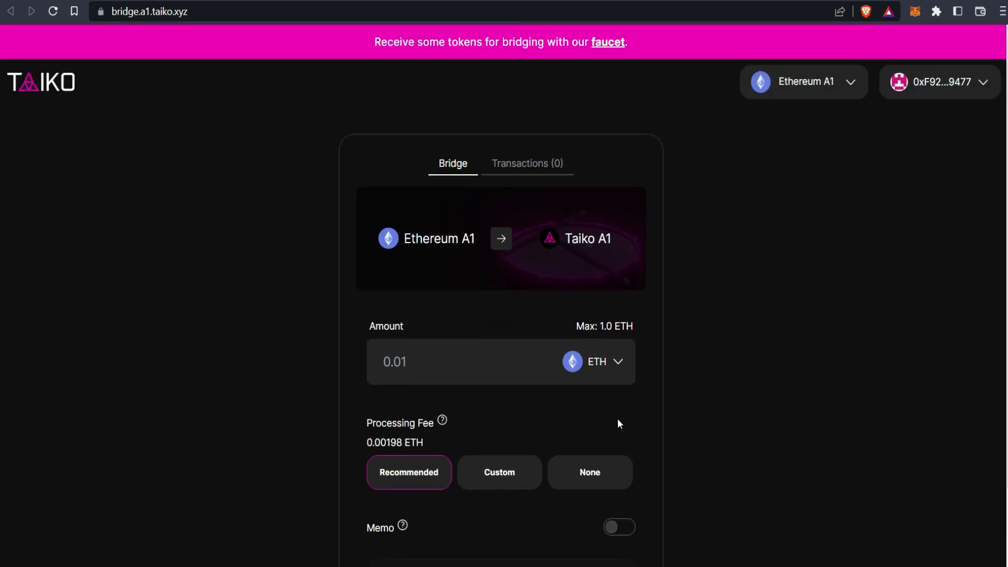
Step: Enter 0.5 as the ETH amount to bridge
{"action": "left_click", "coordinate": [414, 364]}
{"action": "type", "text": "0."}
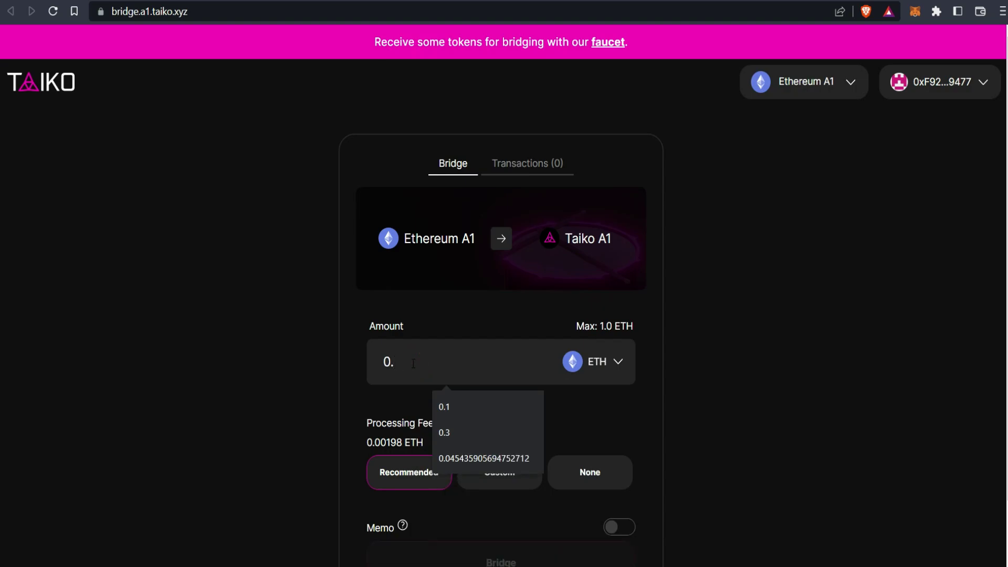
{"action": "type", "text": "5"}
{"action": "scroll", "coordinate": [749, 387], "scroll_direction": "down", "scroll_amount": 2}
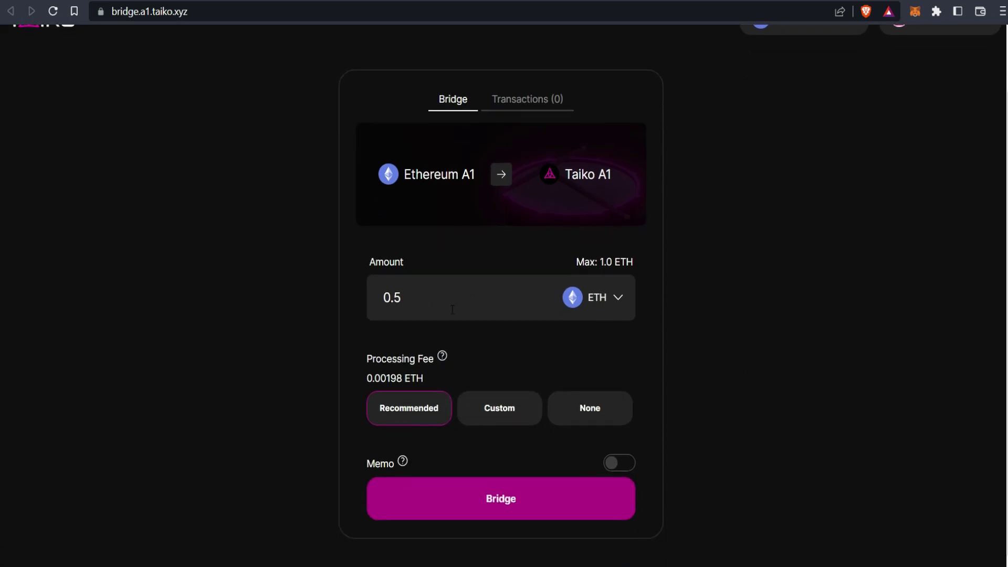
Step: Bridge 0.5 ETH to Taiko A1, approve it in MetaMask, and check it is listed as pending
{"action": "left_click", "coordinate": [512, 508]}
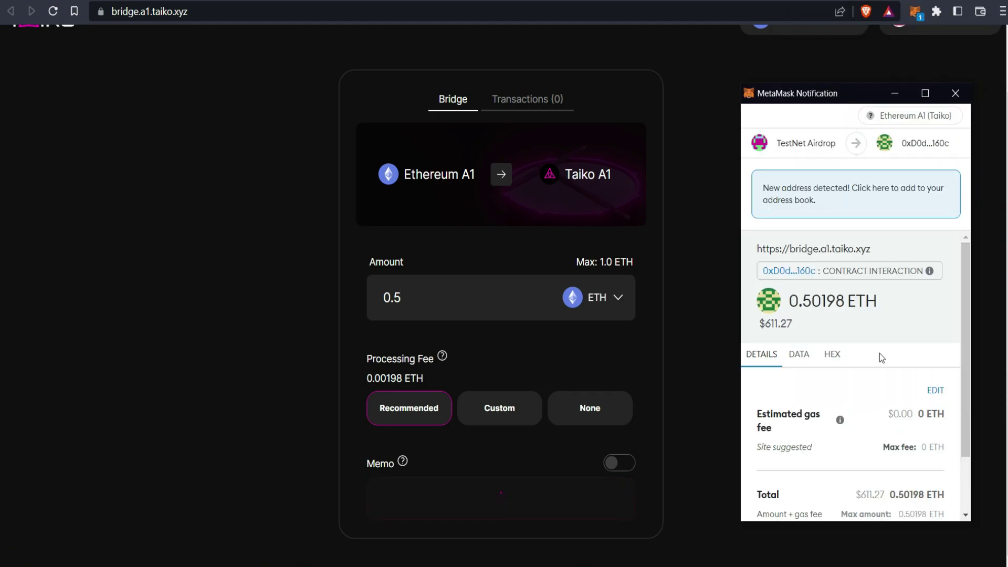
{"action": "scroll", "coordinate": [915, 465], "scroll_direction": "down", "scroll_amount": 1}
{"action": "left_click", "coordinate": [904, 499]}
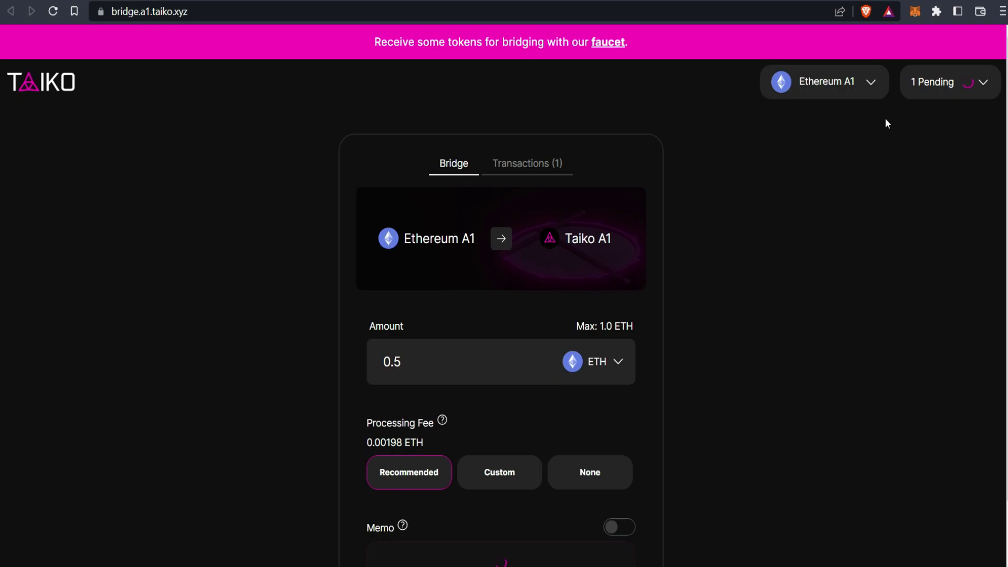
{"action": "scroll", "coordinate": [609, 442], "scroll_direction": "down", "scroll_amount": 1}
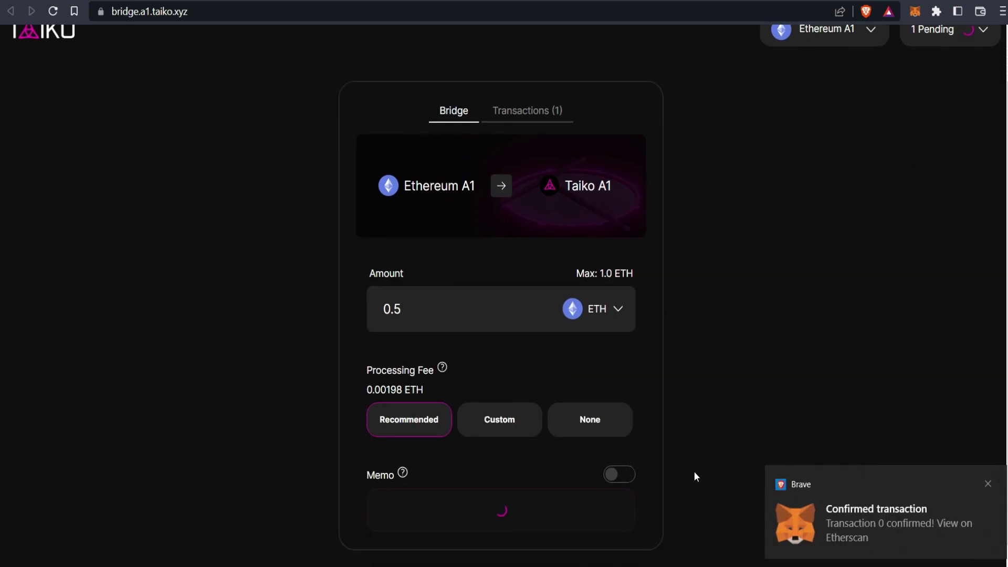
{"action": "left_click", "coordinate": [527, 105]}
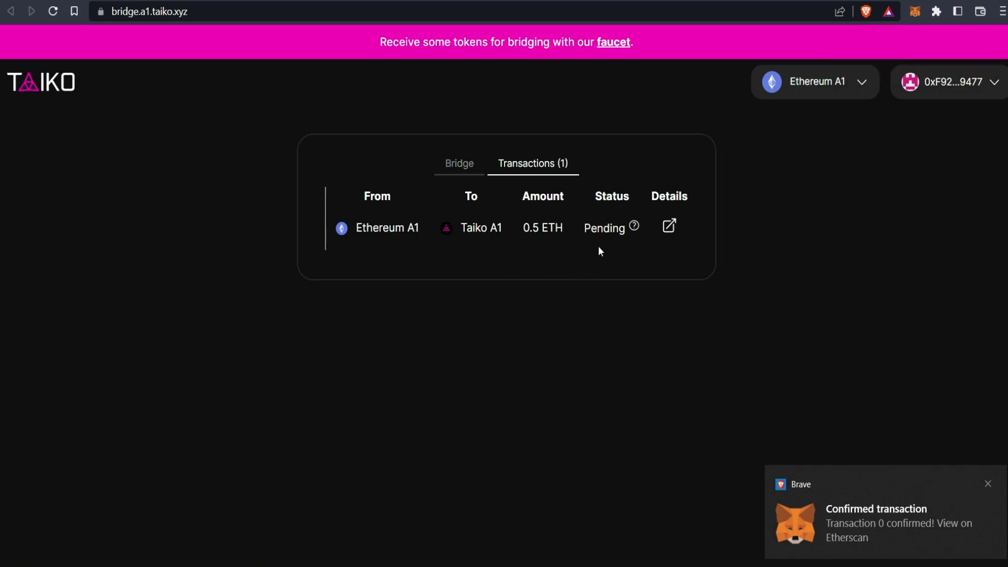
{"action": "left_click", "coordinate": [462, 165]}
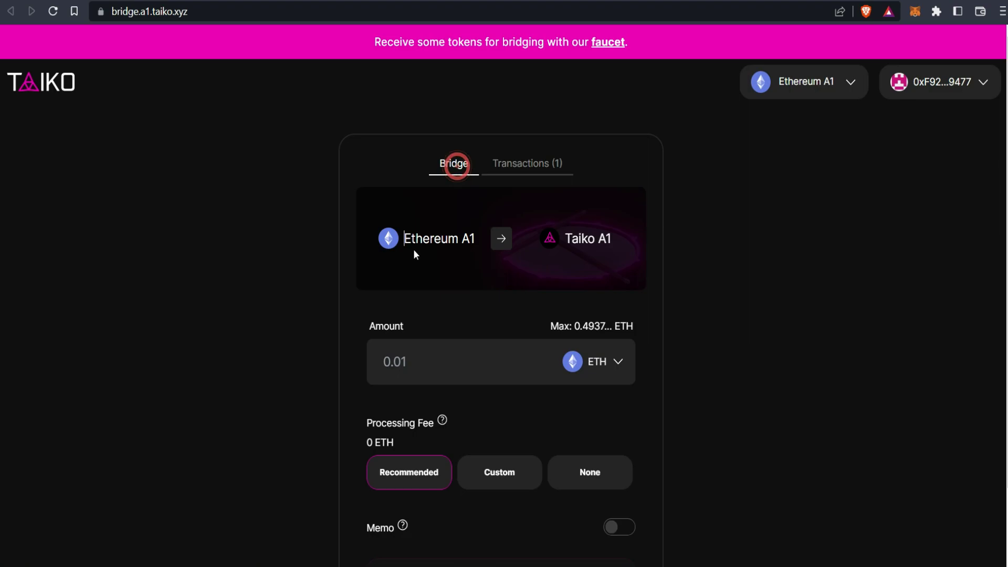
Step: Choose HORSE in the token dropdown and bring up its ERC20 Faucet dialog
{"action": "left_click", "coordinate": [563, 239]}
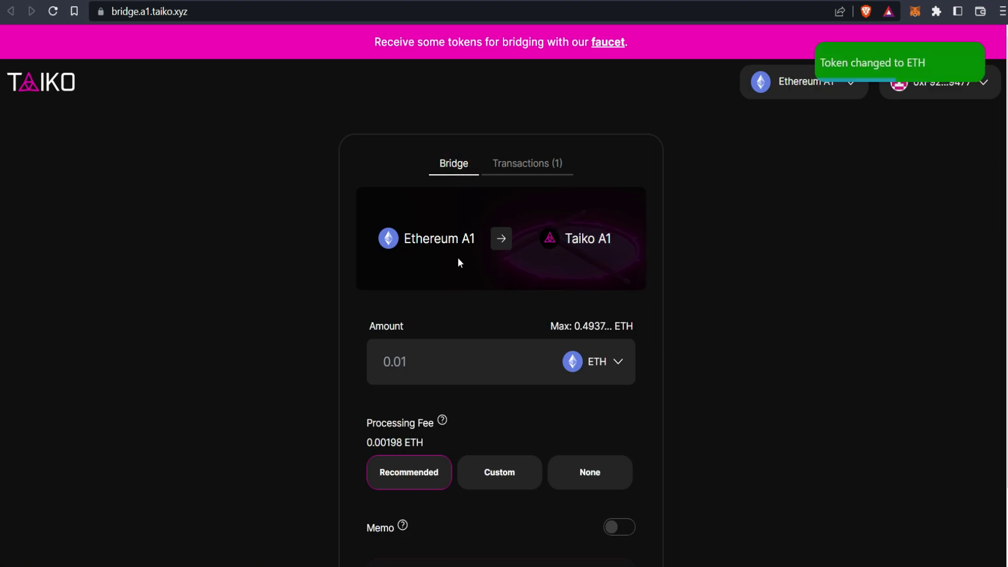
{"action": "left_click", "coordinate": [604, 367]}
{"action": "left_click", "coordinate": [602, 437]}
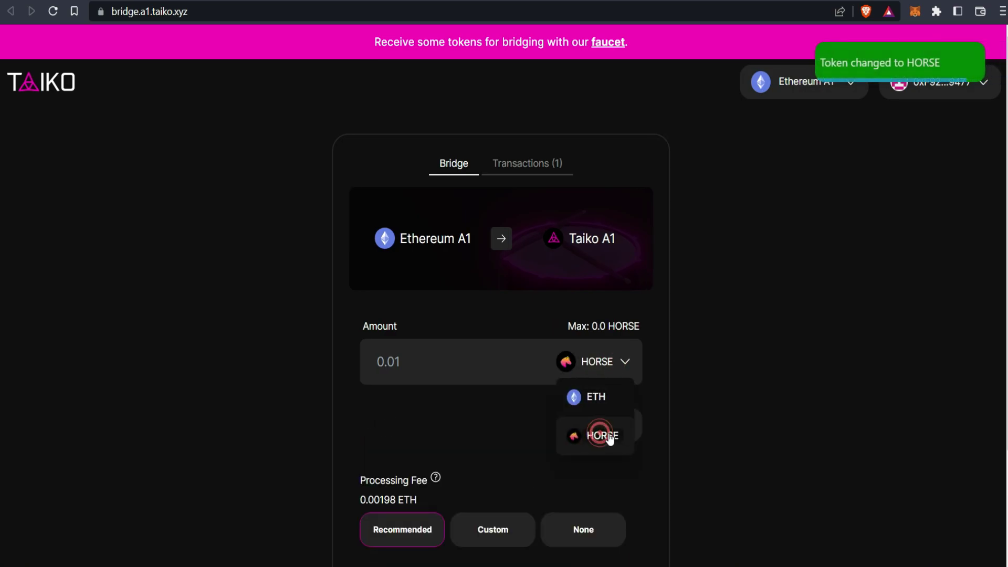
{"action": "left_click", "coordinate": [670, 408]}
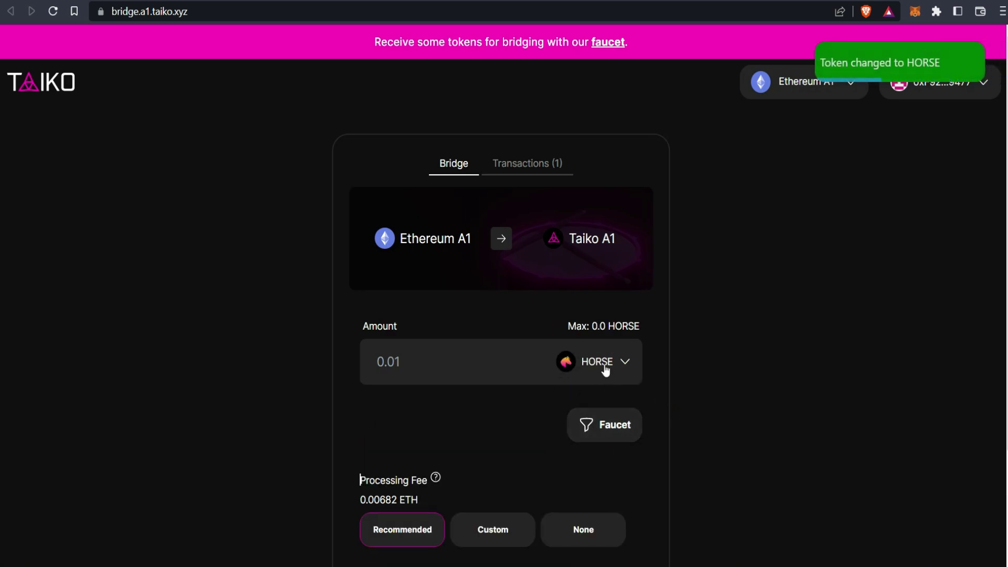
{"action": "left_click", "coordinate": [614, 374]}
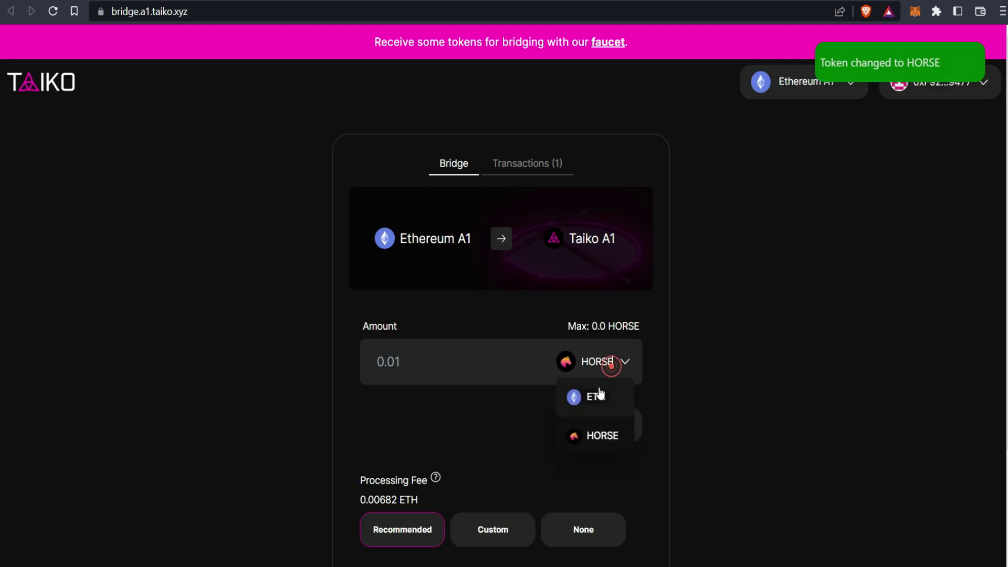
{"action": "left_click", "coordinate": [604, 435]}
{"action": "left_click", "coordinate": [684, 403]}
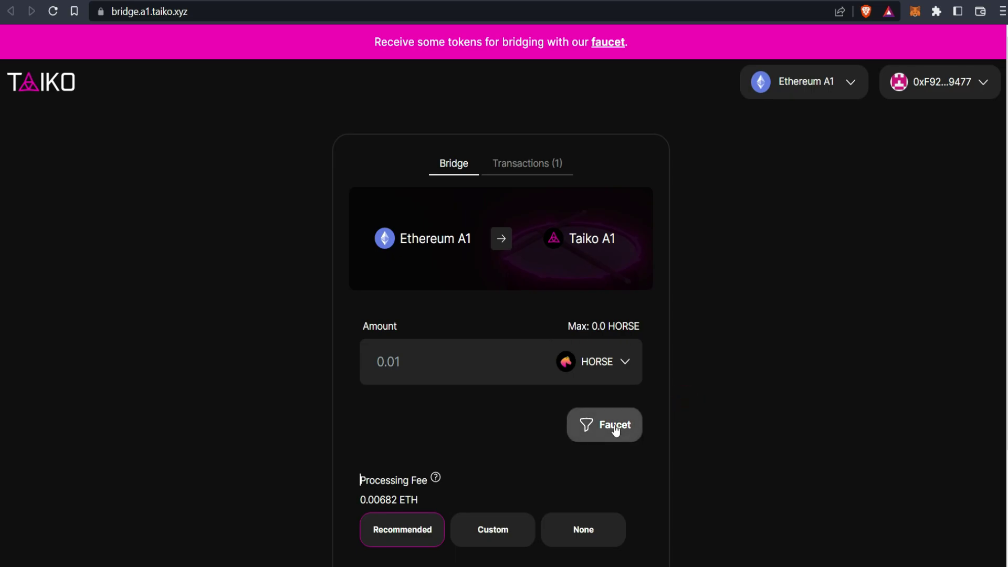
{"action": "left_click", "coordinate": [618, 430]}
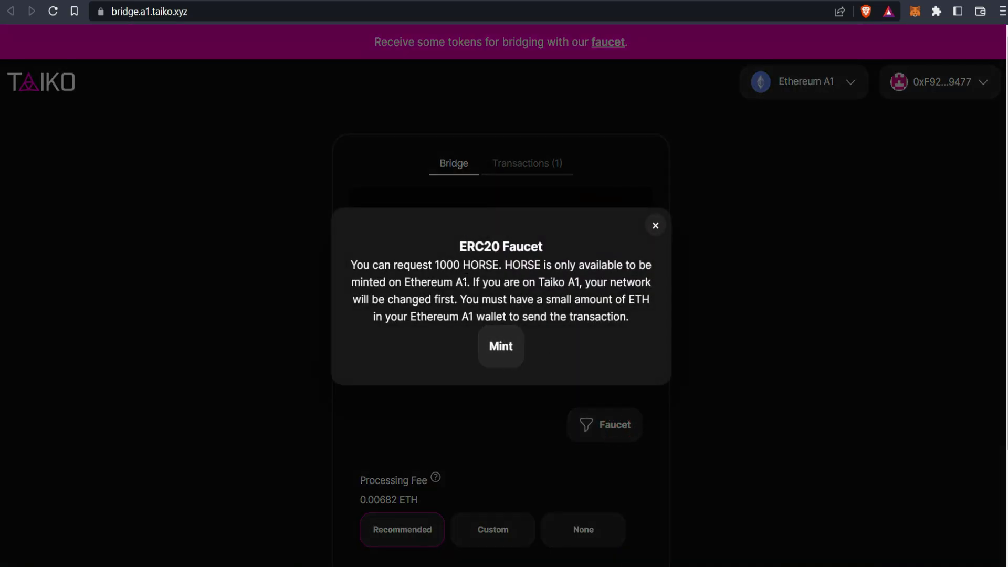
Step: Mint 1000 HORSE test tokens and approve the mint transaction in MetaMask
{"action": "left_click", "coordinate": [499, 339]}
{"action": "left_click_drag", "start_coordinate": [349, 269], "coordinate": [492, 265]}
{"action": "left_click", "coordinate": [492, 265]}
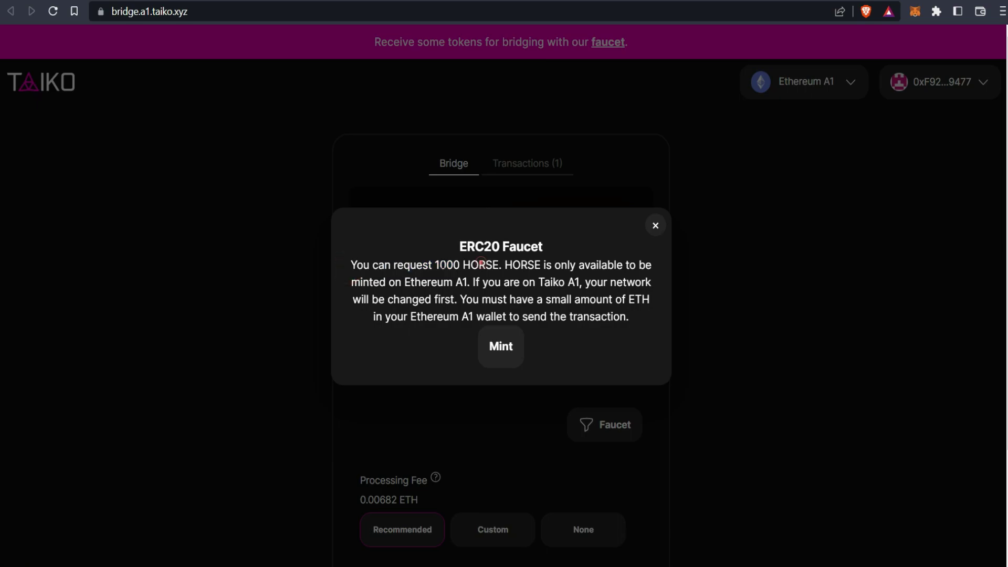
{"action": "left_click", "coordinate": [505, 349]}
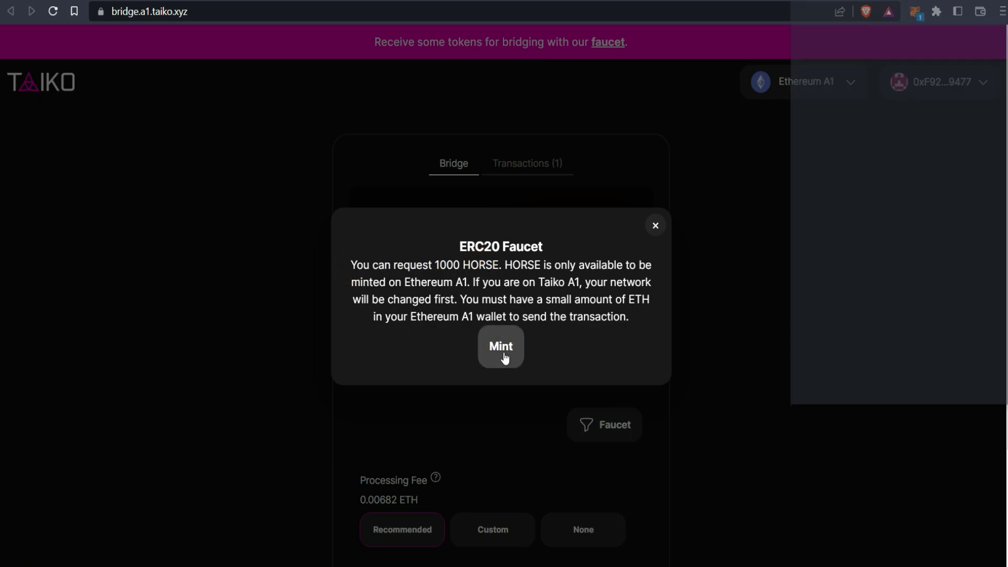
{"action": "left_click", "coordinate": [884, 462]}
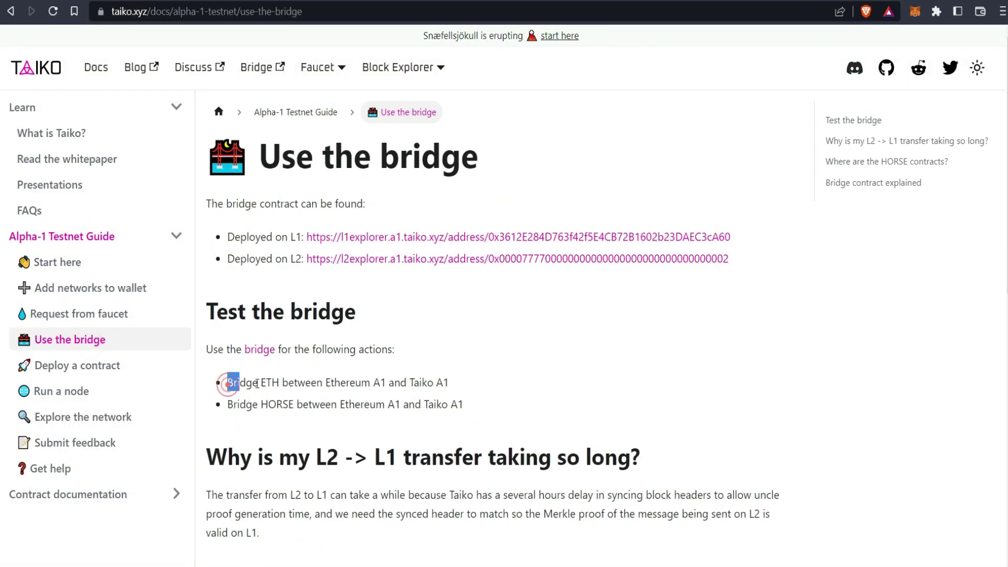
Step: Highlight the guide's bridge ETH and bridge HORSE tasks between Ethereum A1 and Taiko A1
{"action": "left_click_drag", "start_coordinate": [258, 384], "coordinate": [449, 388]}
{"action": "left_click", "coordinate": [268, 403]}
{"action": "left_click_drag", "start_coordinate": [274, 403], "coordinate": [417, 406]}
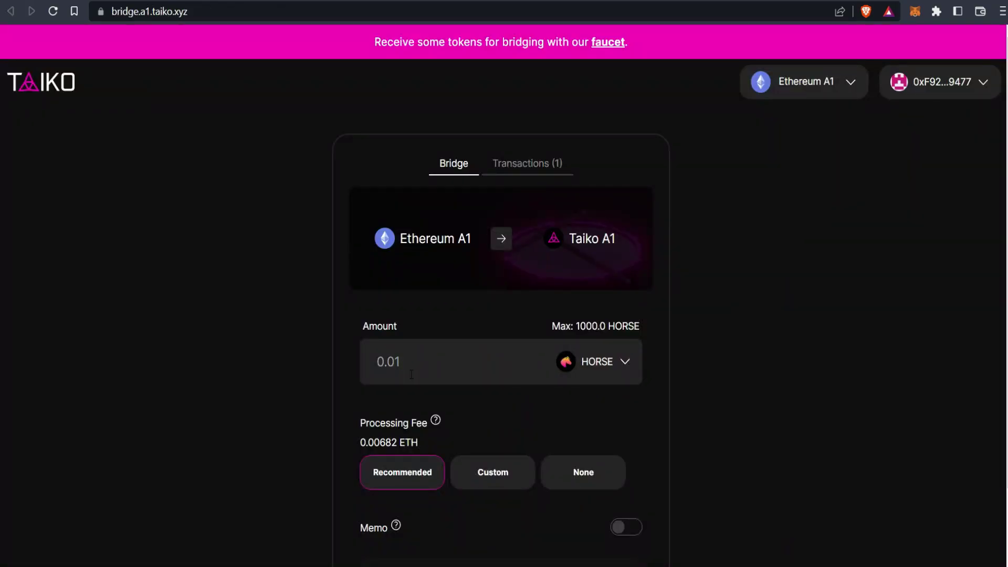
Step: Enter 200 HORSE and approve the bridge's HORSE spending in MetaMask
{"action": "left_click", "coordinate": [405, 372]}
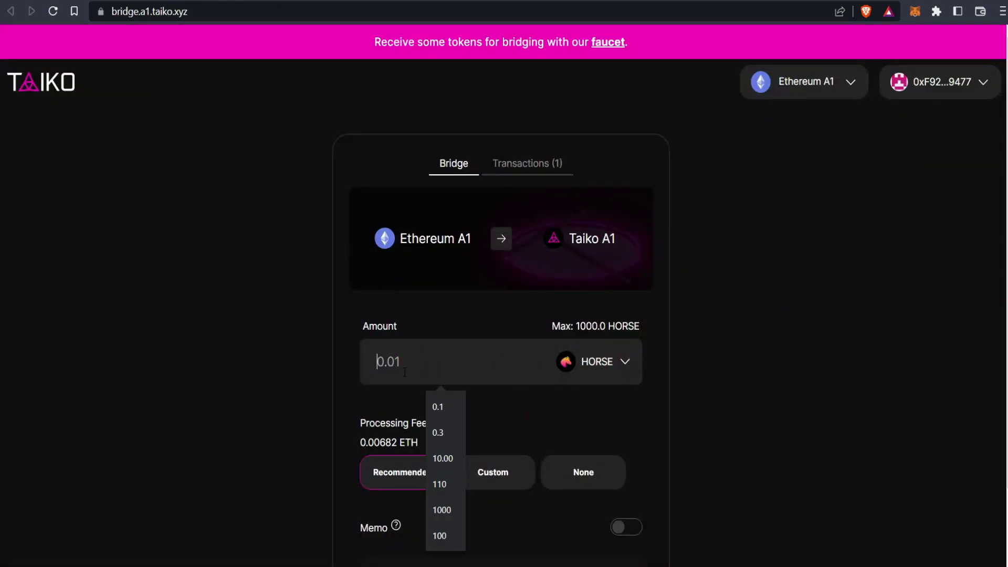
{"action": "type", "text": "200"}
{"action": "scroll", "coordinate": [603, 420], "scroll_direction": "down", "scroll_amount": 2}
{"action": "left_click", "coordinate": [491, 502]}
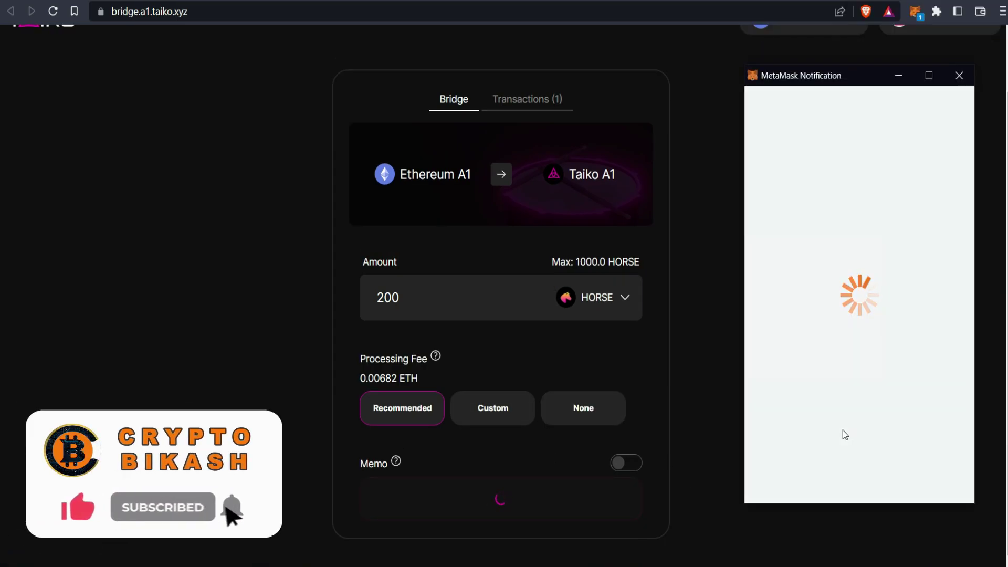
{"action": "scroll", "coordinate": [861, 399], "scroll_direction": "down", "scroll_amount": 2}
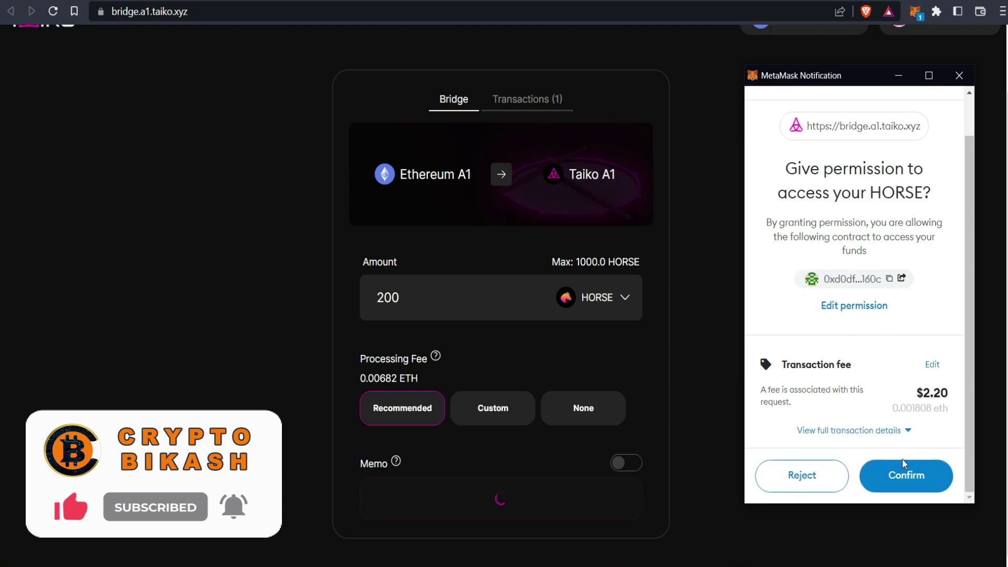
{"action": "left_click", "coordinate": [913, 480]}
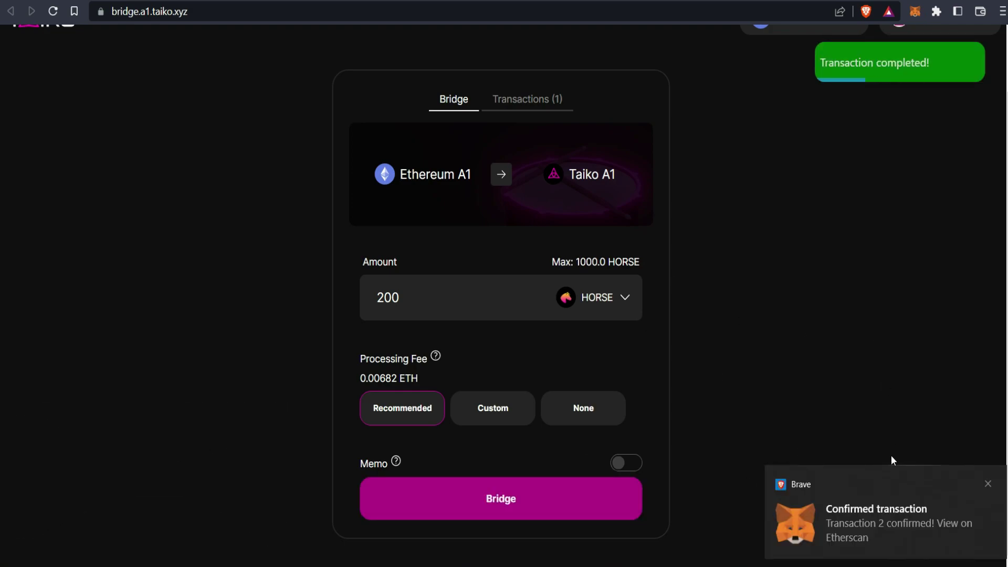
Step: Bridge the 200 HORSE to Taiko A1, confirm in MetaMask, and check both transfers in the transactions list
{"action": "left_click", "coordinate": [532, 508]}
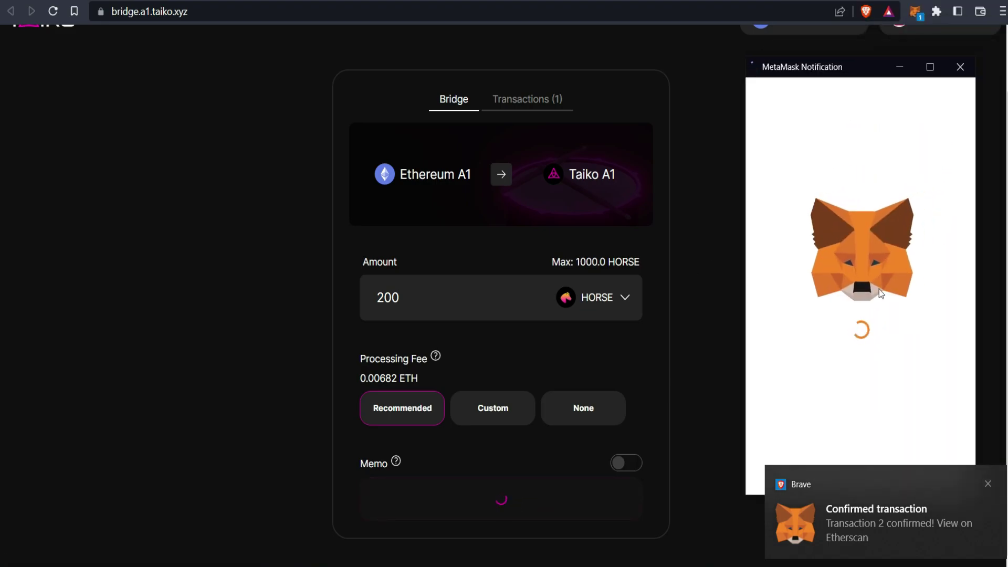
{"action": "left_click", "coordinate": [987, 483]}
{"action": "left_click", "coordinate": [915, 465]}
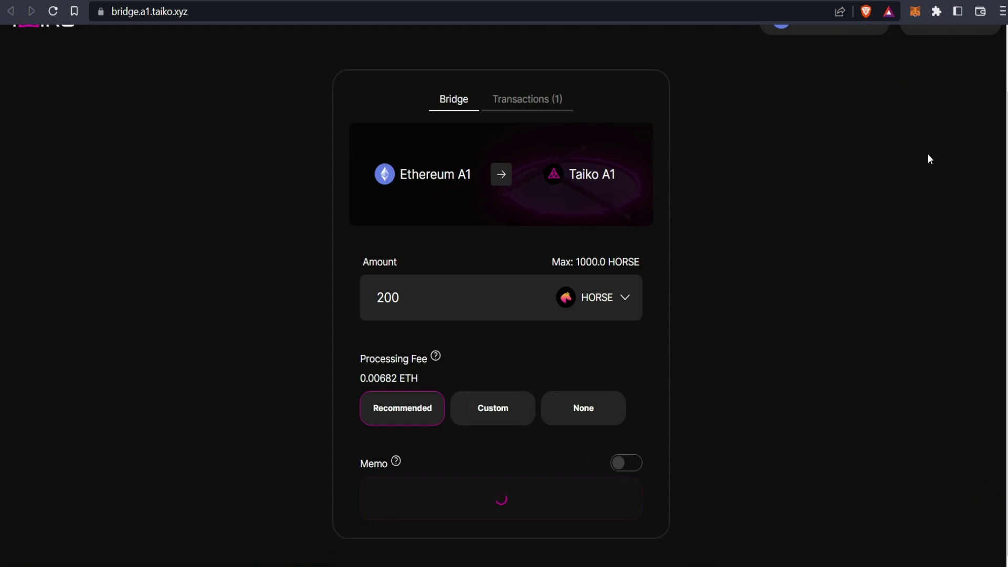
{"action": "scroll", "coordinate": [928, 166], "scroll_direction": "up", "scroll_amount": 1}
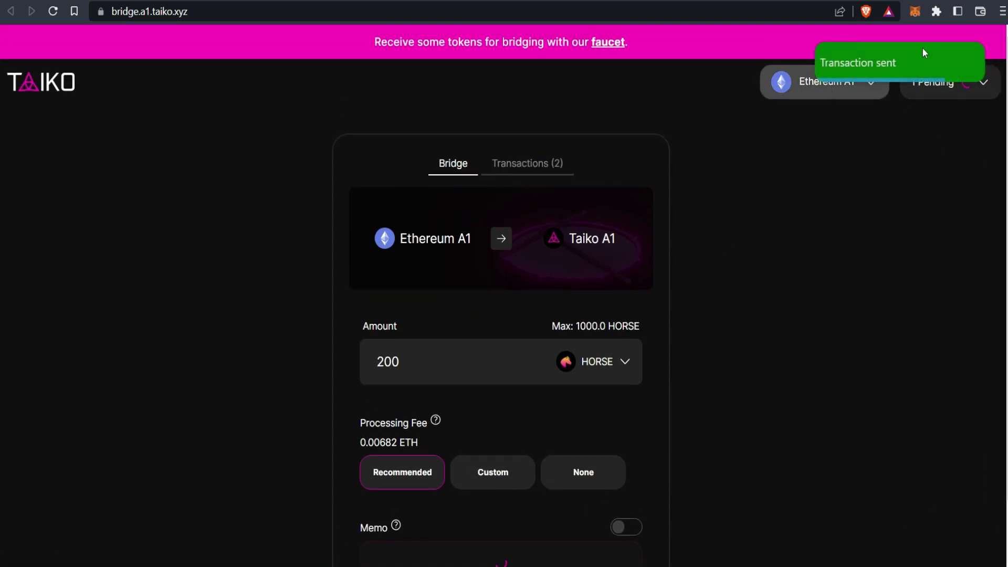
{"action": "scroll", "coordinate": [578, 368], "scroll_direction": "down", "scroll_amount": 1}
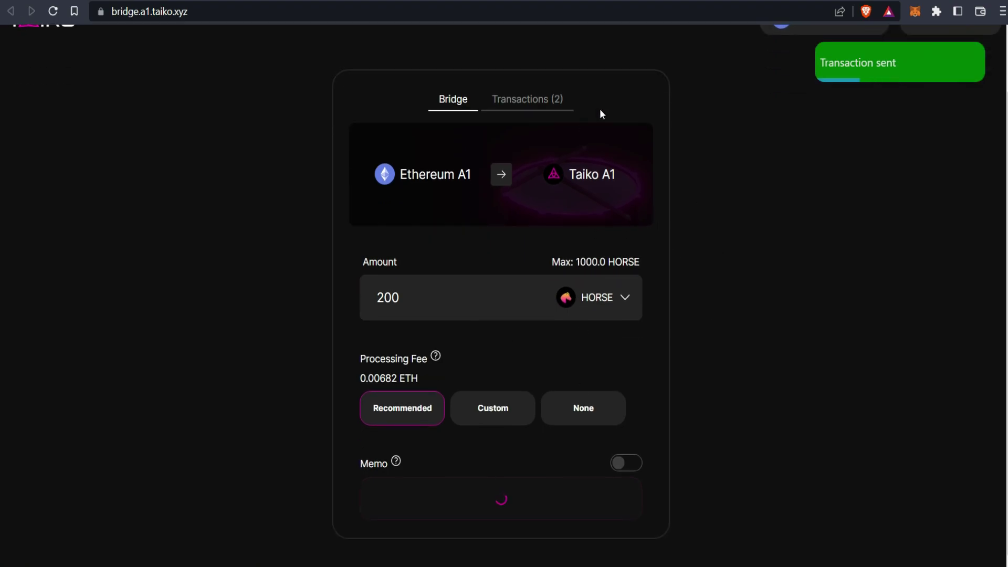
{"action": "left_click", "coordinate": [534, 101]}
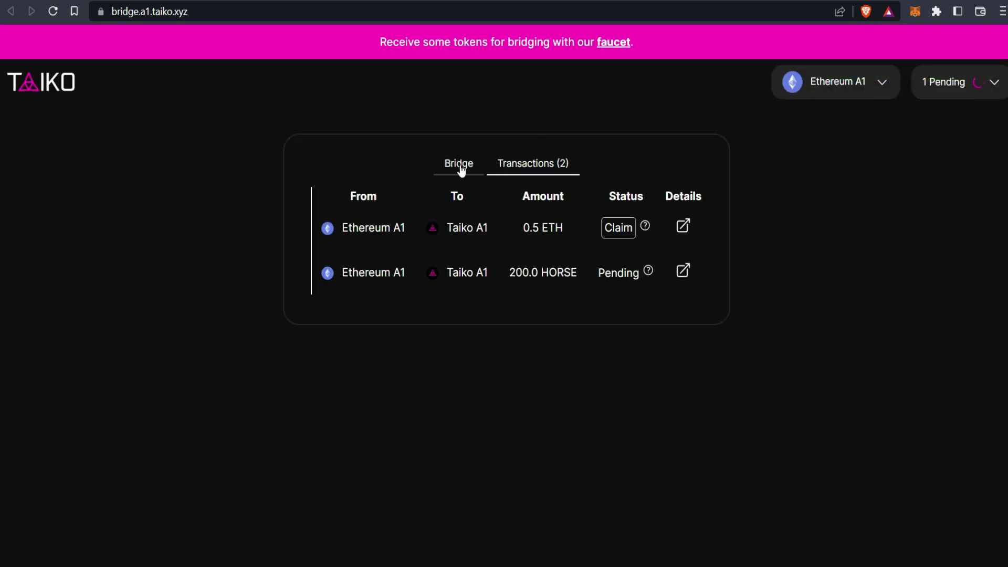
{"action": "left_click", "coordinate": [460, 167]}
Step: Reverse the bridge to Taiko A1 → Ethereum A1, switch the wallet to Taiko A1, and select ETH
{"action": "left_click", "coordinate": [501, 239]}
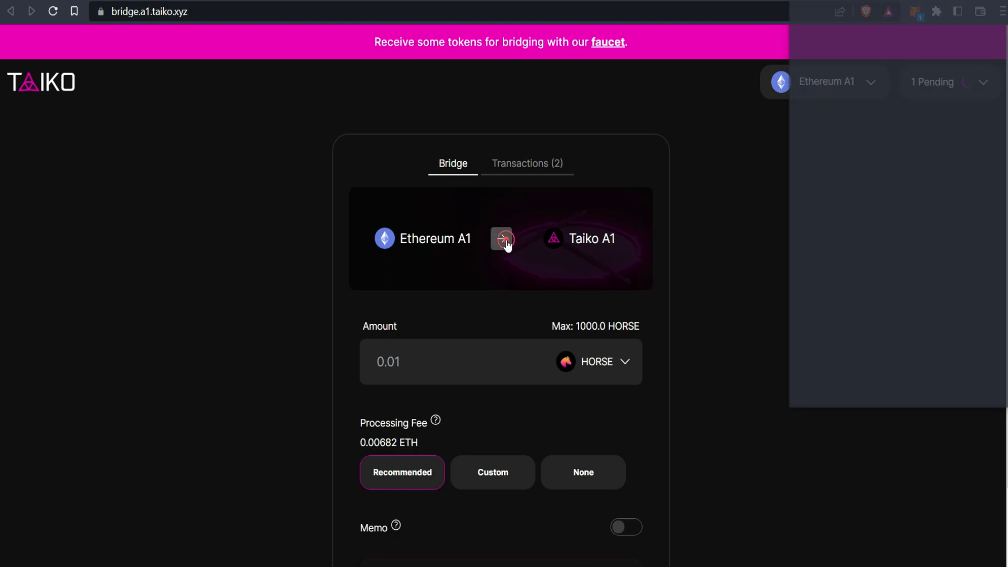
{"action": "left_click", "coordinate": [972, 383]}
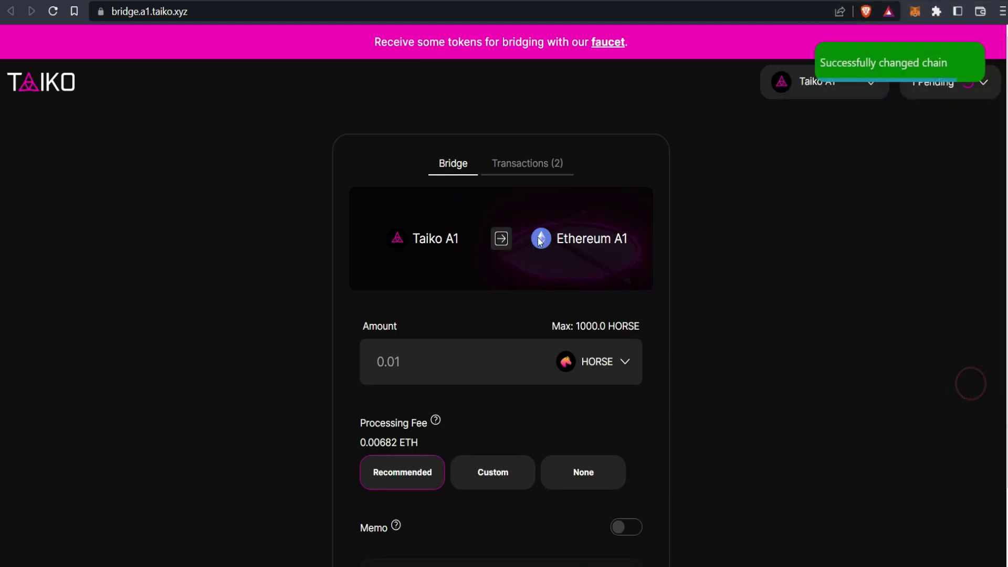
{"action": "left_click", "coordinate": [622, 362]}
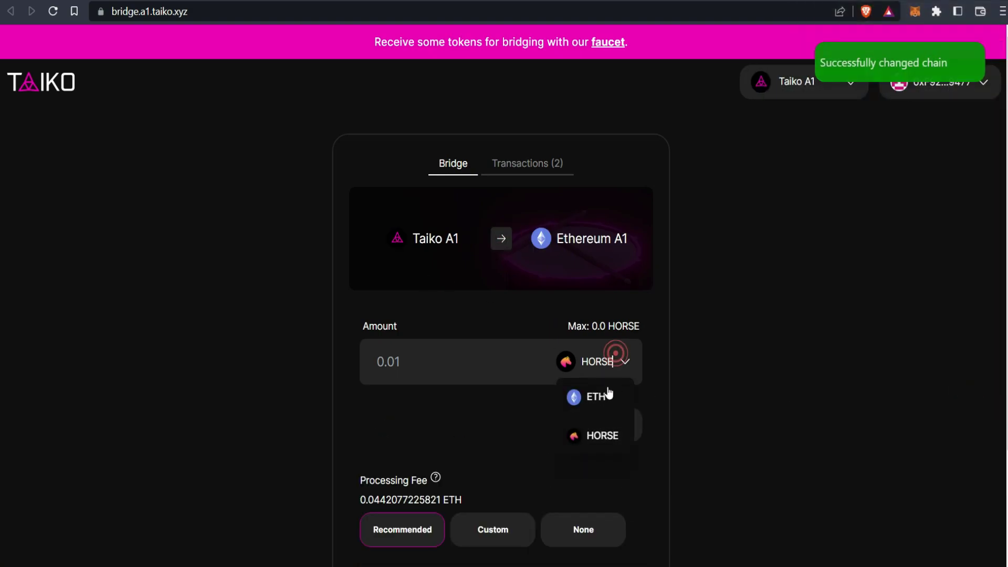
{"action": "left_click", "coordinate": [601, 397]}
{"action": "left_click", "coordinate": [600, 404]}
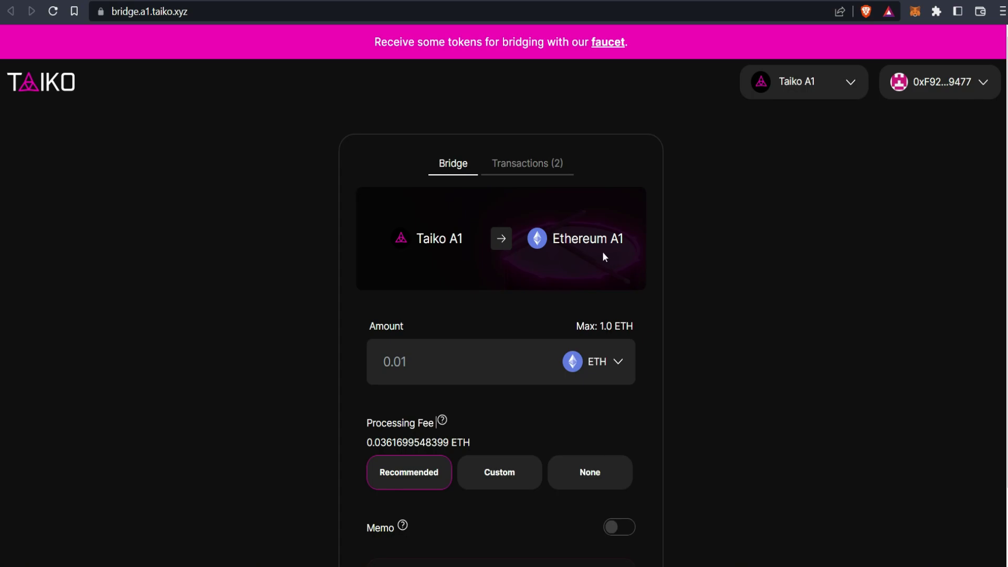
Step: Bridge 0.2 ETH to Ethereum A1 and approve the transaction in MetaMask
{"action": "left_click", "coordinate": [406, 361]}
{"action": "type", "text": "0.2"}
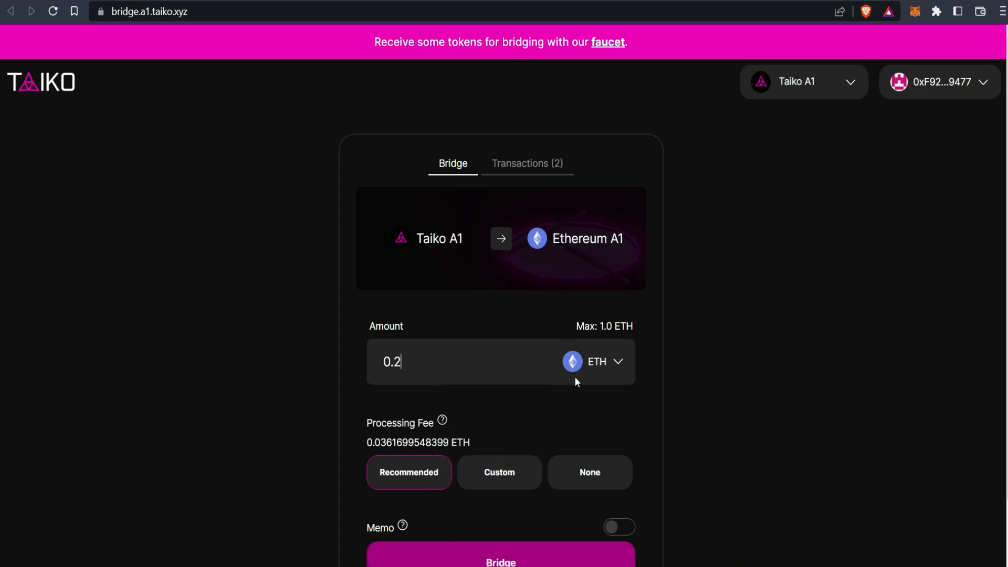
{"action": "scroll", "coordinate": [587, 196], "scroll_direction": "down", "scroll_amount": 2}
{"action": "left_click", "coordinate": [517, 505]}
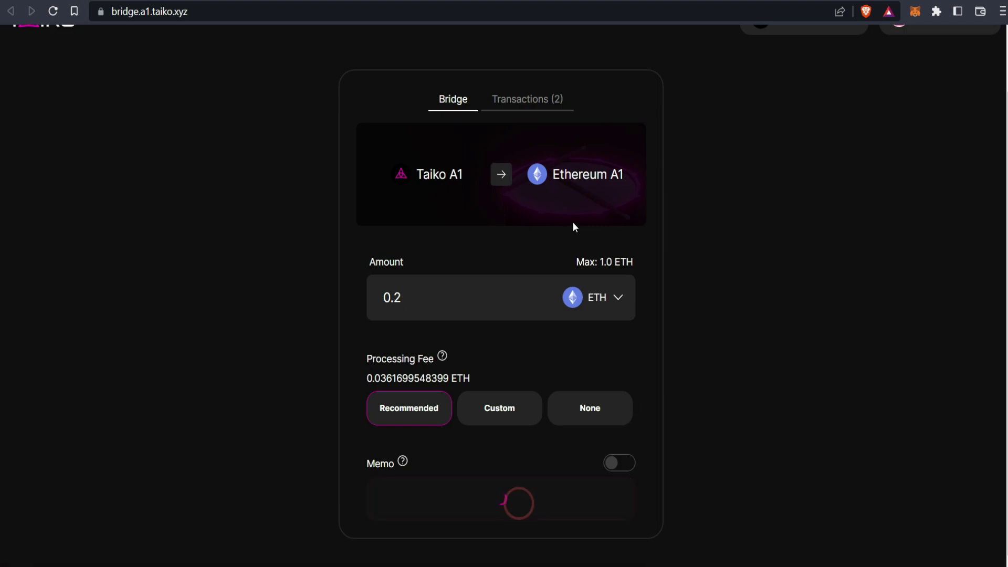
{"action": "scroll", "coordinate": [569, 203], "scroll_direction": "up", "scroll_amount": 2}
{"action": "left_click", "coordinate": [890, 484]}
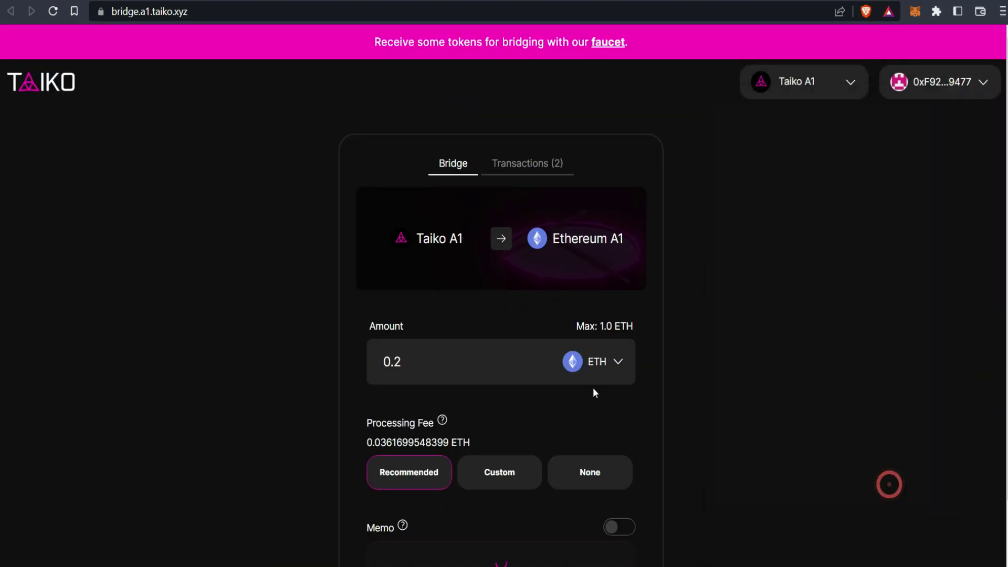
{"action": "scroll", "coordinate": [618, 374], "scroll_direction": "down", "scroll_amount": 2}
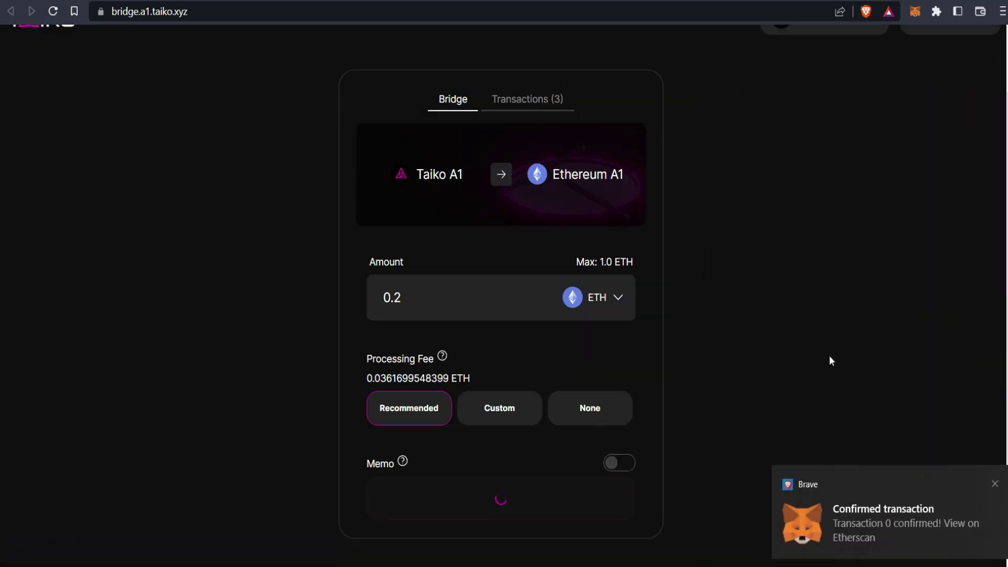
{"action": "left_click", "coordinate": [989, 484]}
{"action": "scroll", "coordinate": [533, 174], "scroll_direction": "up", "scroll_amount": 2}
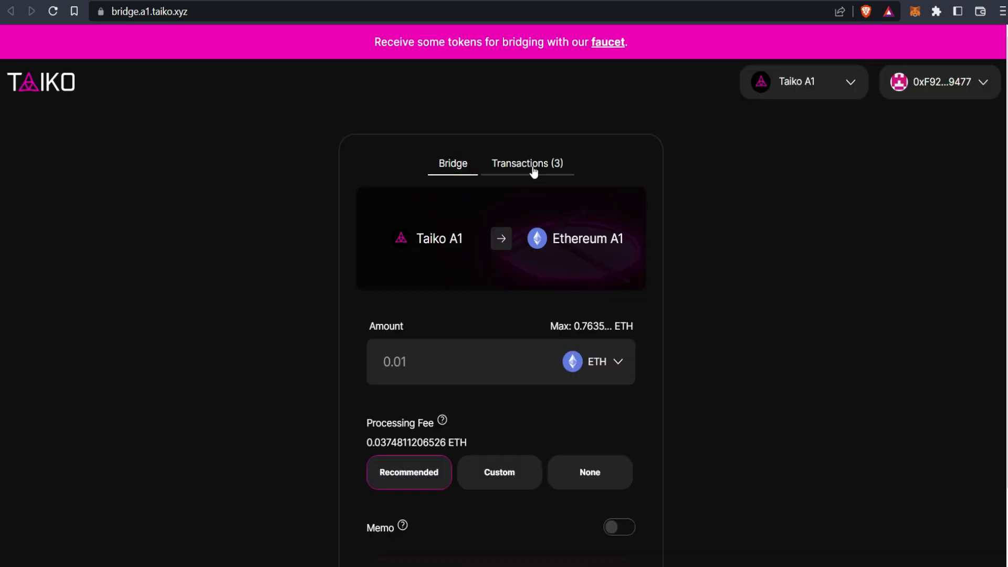
Step: Open the transaction history and highlight the 200.0 HORSE, 0.2 ETH and 0.5 ETH transfer routes
{"action": "left_click", "coordinate": [534, 164]}
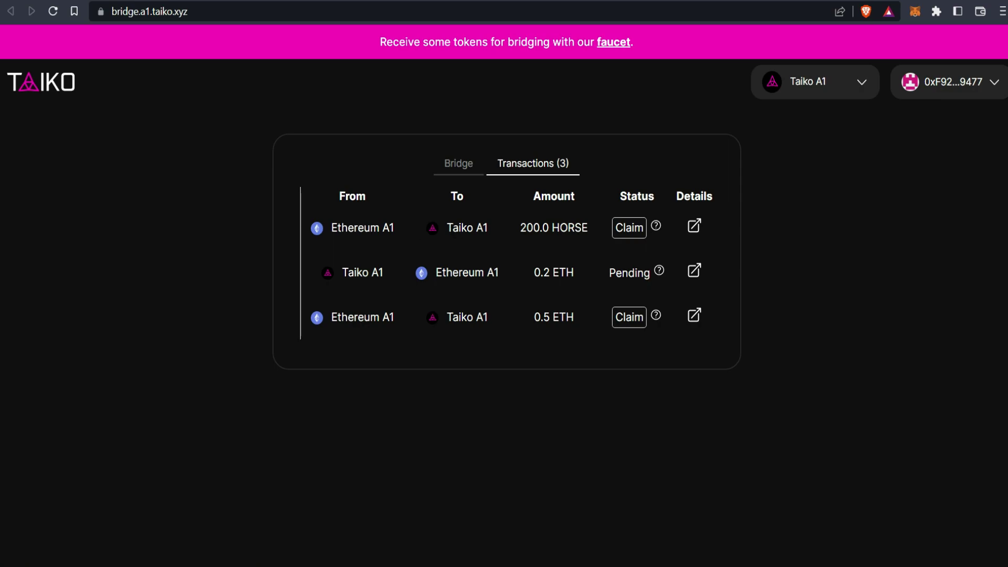
{"action": "left_click_drag", "start_coordinate": [568, 227], "coordinate": [584, 227]}
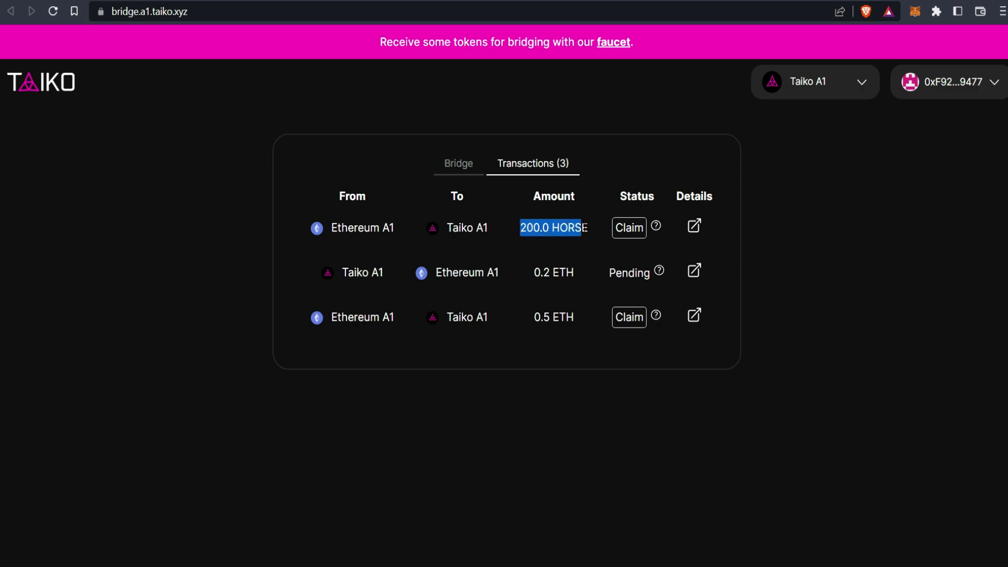
{"action": "left_click_drag", "start_coordinate": [332, 271], "coordinate": [502, 269]}
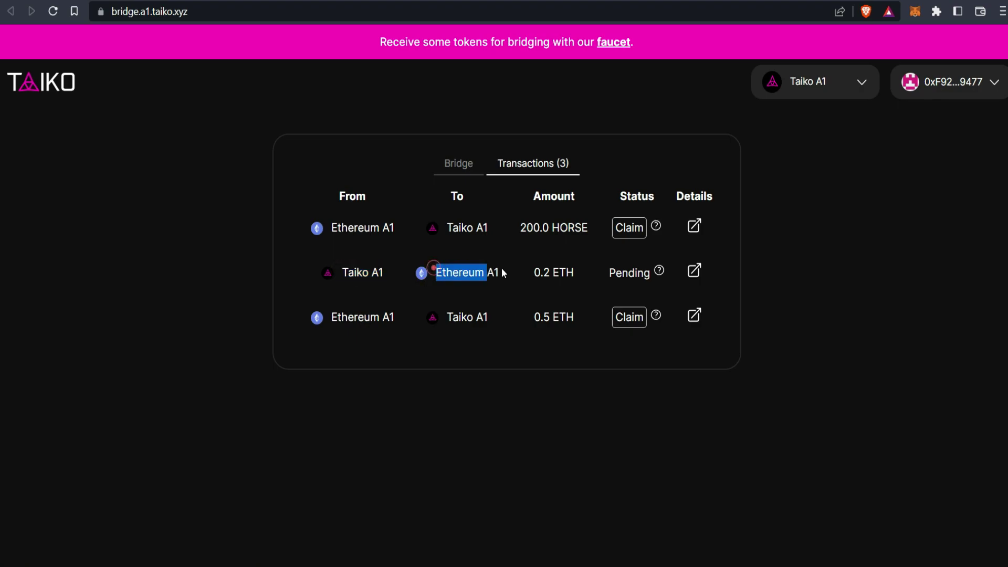
{"action": "left_click_drag", "start_coordinate": [322, 318], "coordinate": [419, 322]}
{"action": "left_click", "coordinate": [442, 317]}
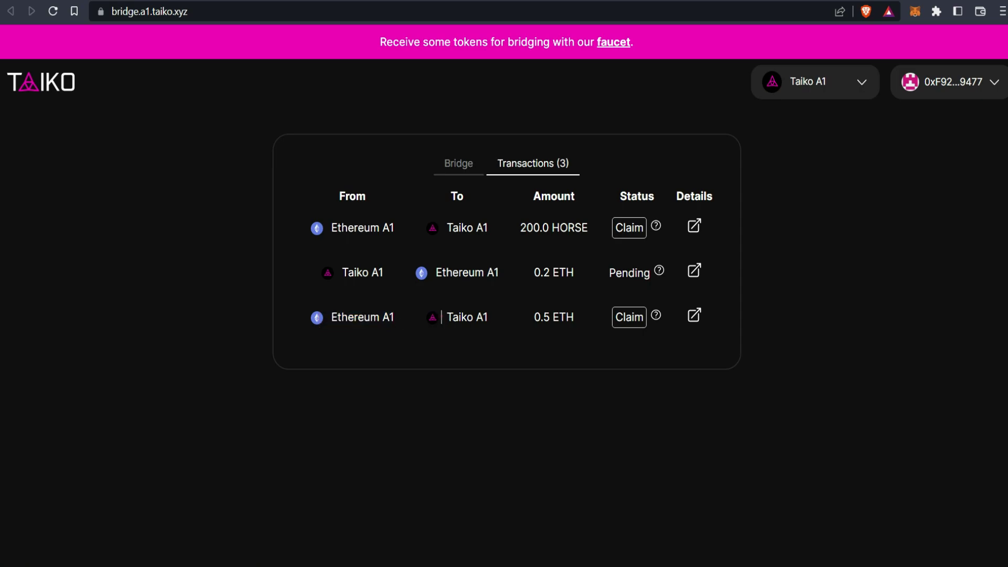
{"action": "triple_click", "coordinate": [441, 317]}
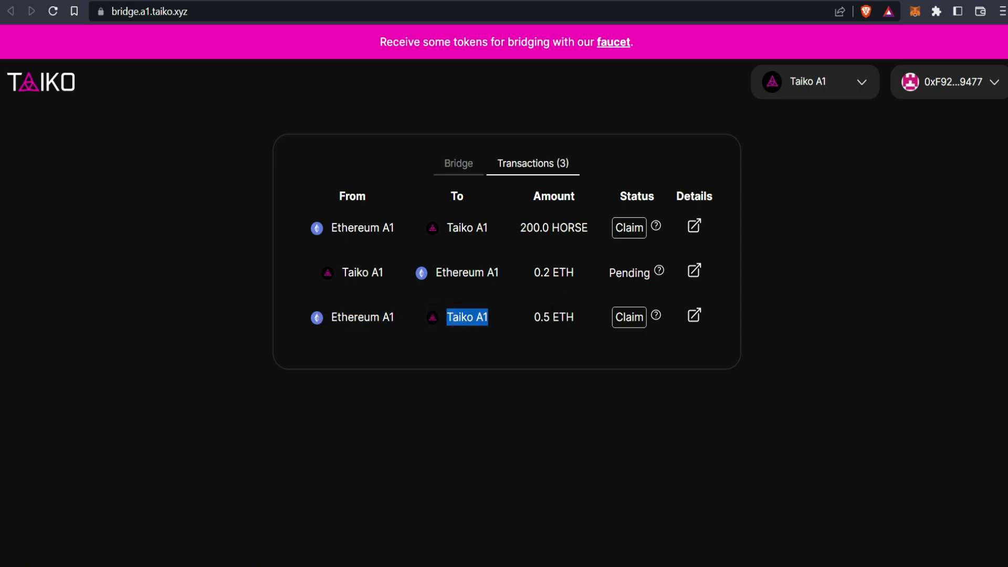
{"action": "left_click_drag", "start_coordinate": [333, 228], "coordinate": [567, 234]}
Step: Claim the 200.0 HORSE transfer on Taiko A1 in MetaMask, then select HORSE as the bridge token
{"action": "left_click", "coordinate": [635, 234]}
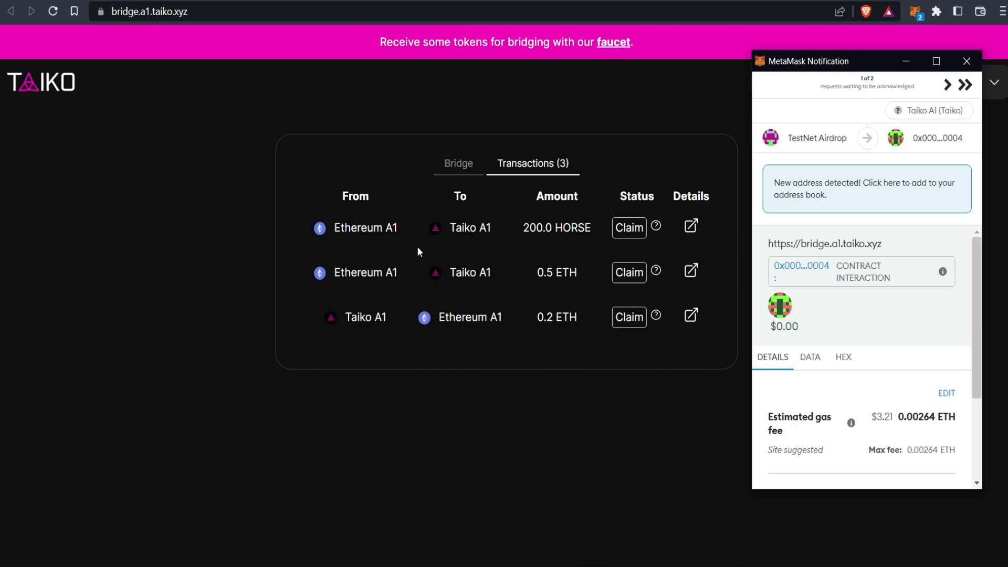
{"action": "scroll", "coordinate": [853, 358], "scroll_direction": "down", "scroll_amount": 3}
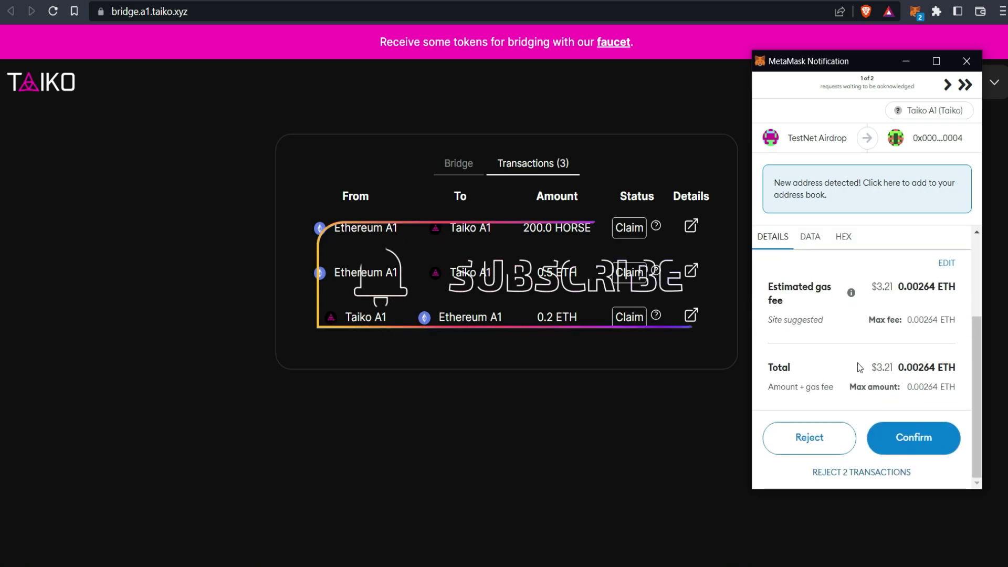
{"action": "left_click", "coordinate": [909, 432]}
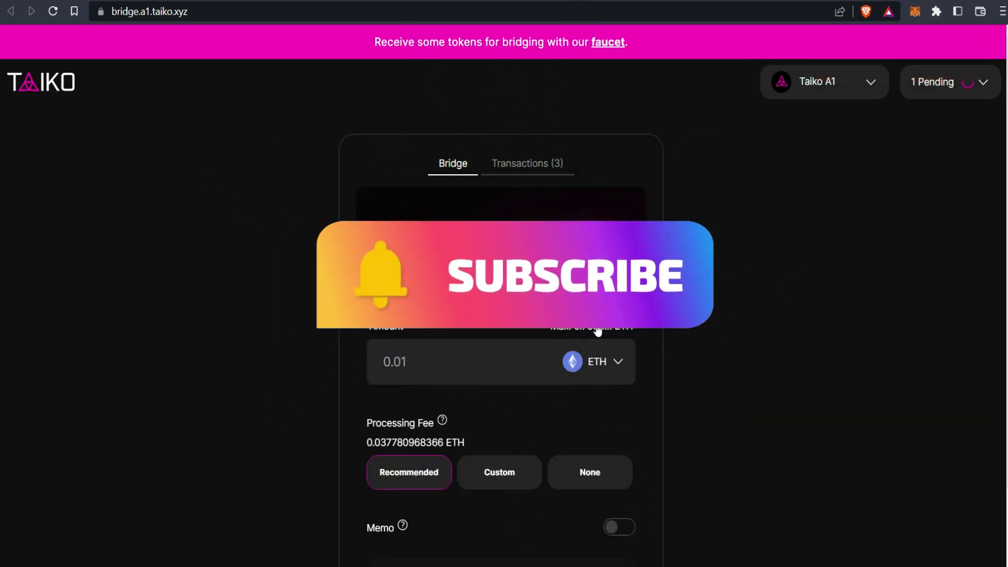
{"action": "left_click", "coordinate": [604, 362]}
{"action": "left_click", "coordinate": [599, 433]}
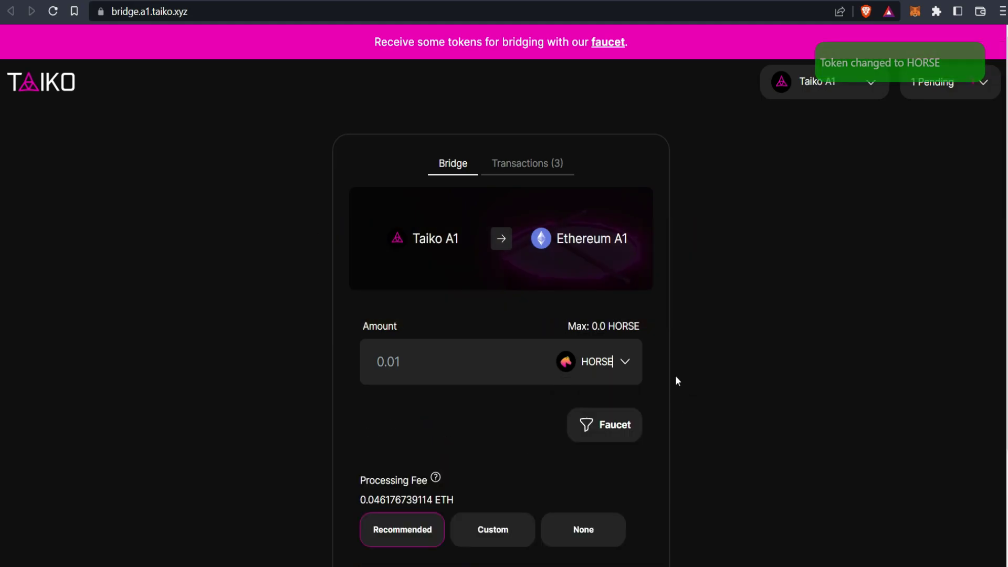
{"action": "left_click", "coordinate": [625, 426]}
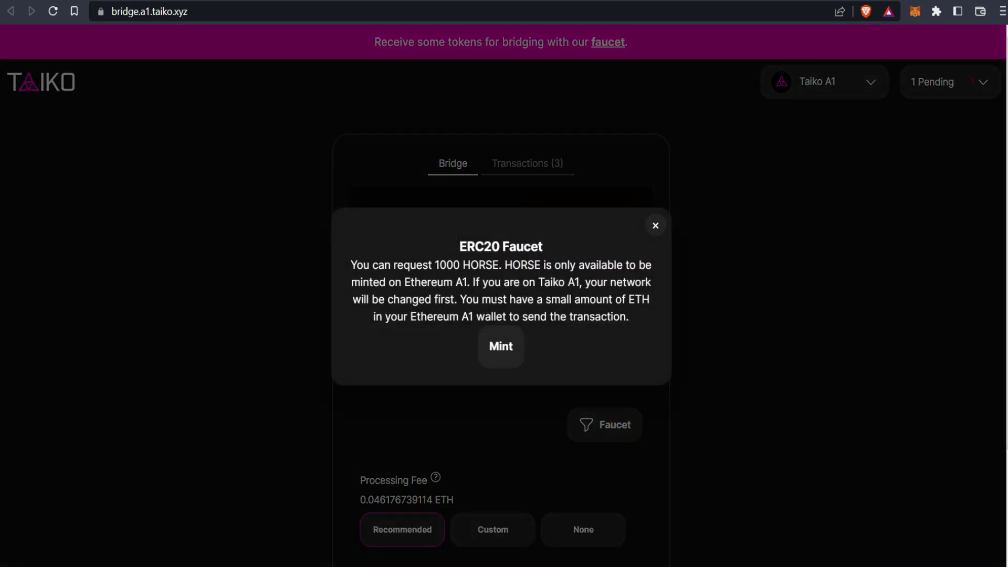
{"action": "left_click", "coordinate": [503, 347]}
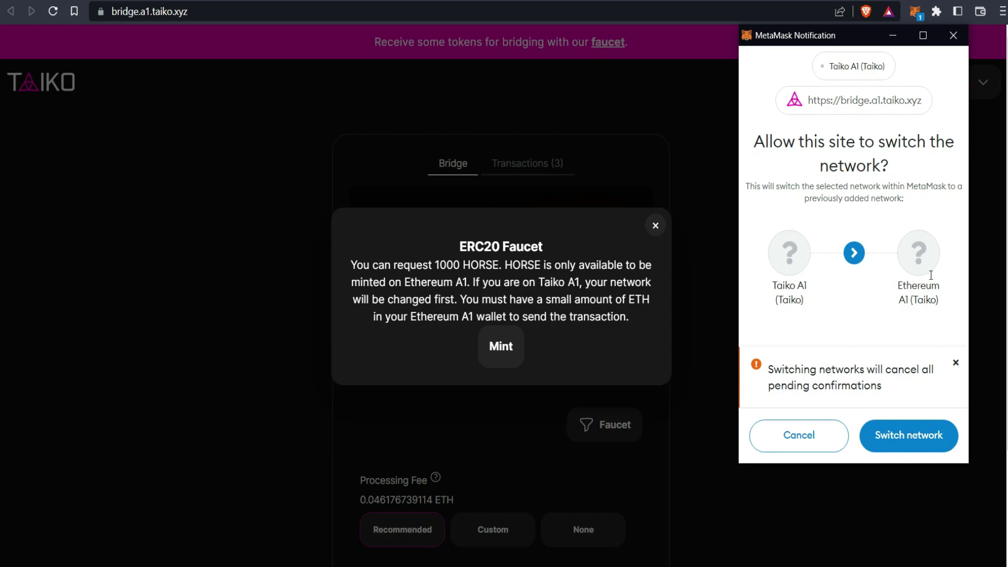
{"action": "left_click", "coordinate": [794, 440]}
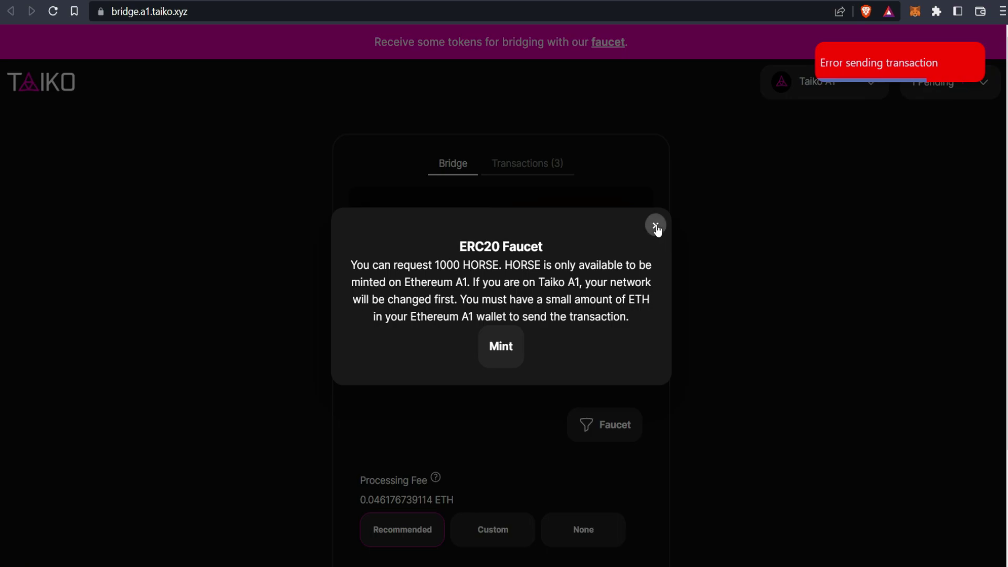
{"action": "left_click", "coordinate": [656, 226]}
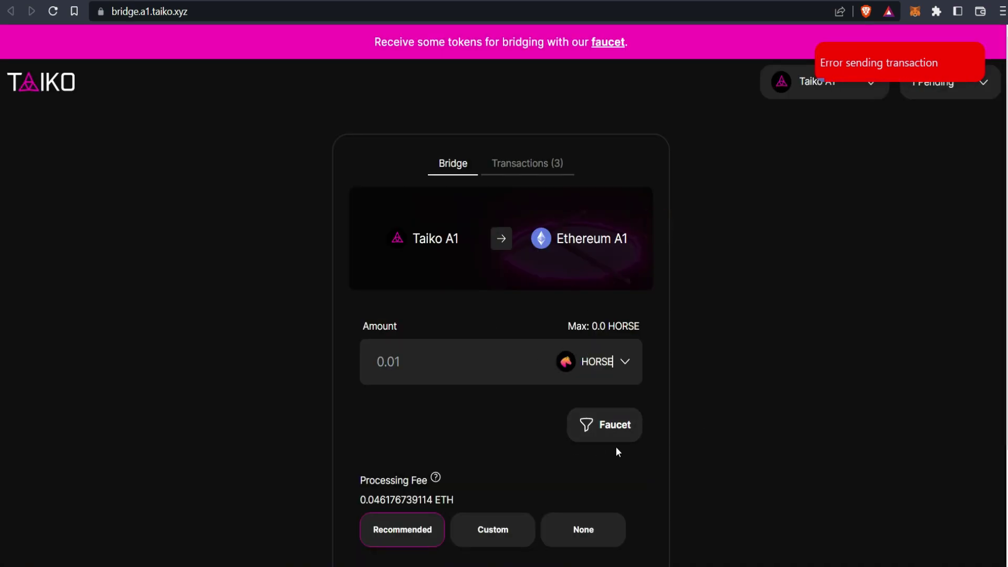
{"action": "key", "text": "F5"}
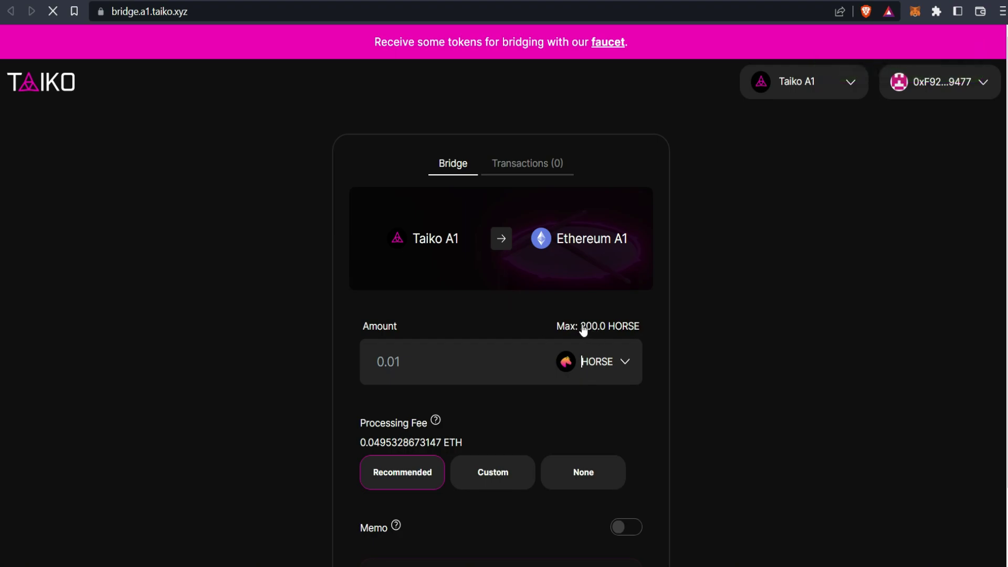
Step: Enter 100 HORSE and approve the bridge to spend the tokens
{"action": "left_click", "coordinate": [426, 368]}
{"action": "type", "text": "1"}
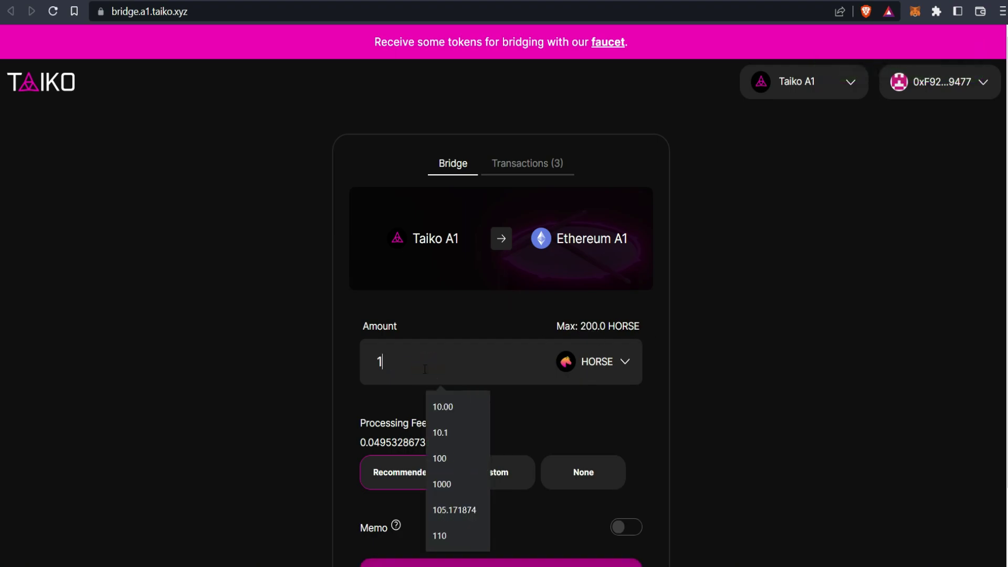
{"action": "type", "text": "00"}
{"action": "left_click", "coordinate": [734, 386]}
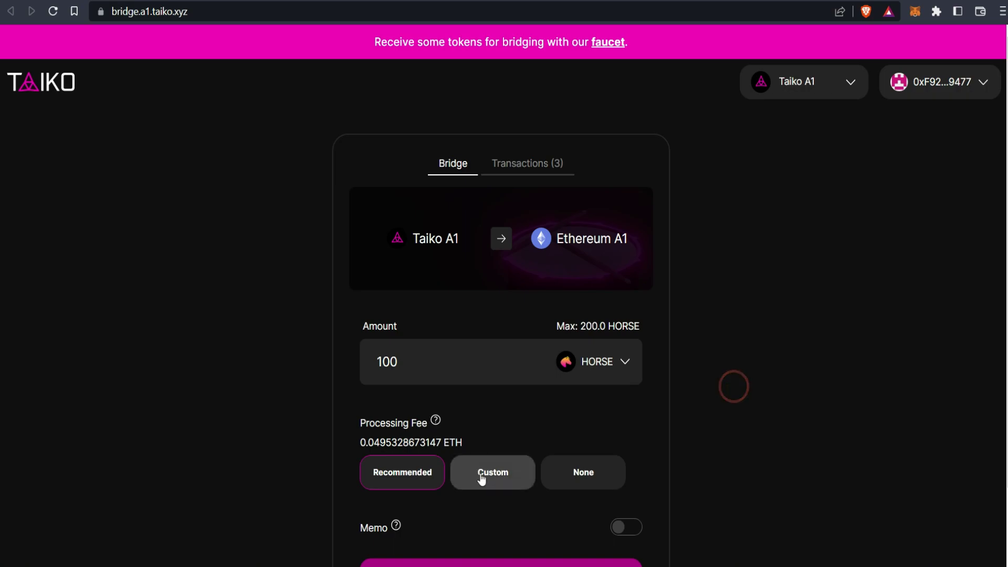
{"action": "scroll", "coordinate": [481, 479], "scroll_direction": "down", "scroll_amount": 2}
{"action": "left_click", "coordinate": [500, 499]}
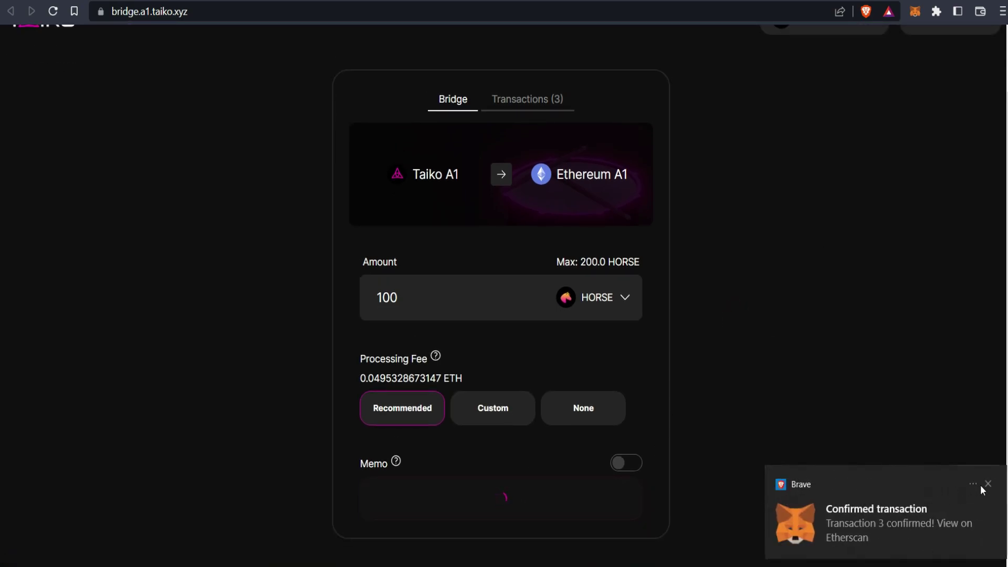
{"action": "left_click", "coordinate": [987, 484]}
Step: Bridge the 100 HORSE to Ethereum A1, confirm in MetaMask, and view the transaction history
{"action": "left_click", "coordinate": [558, 479]}
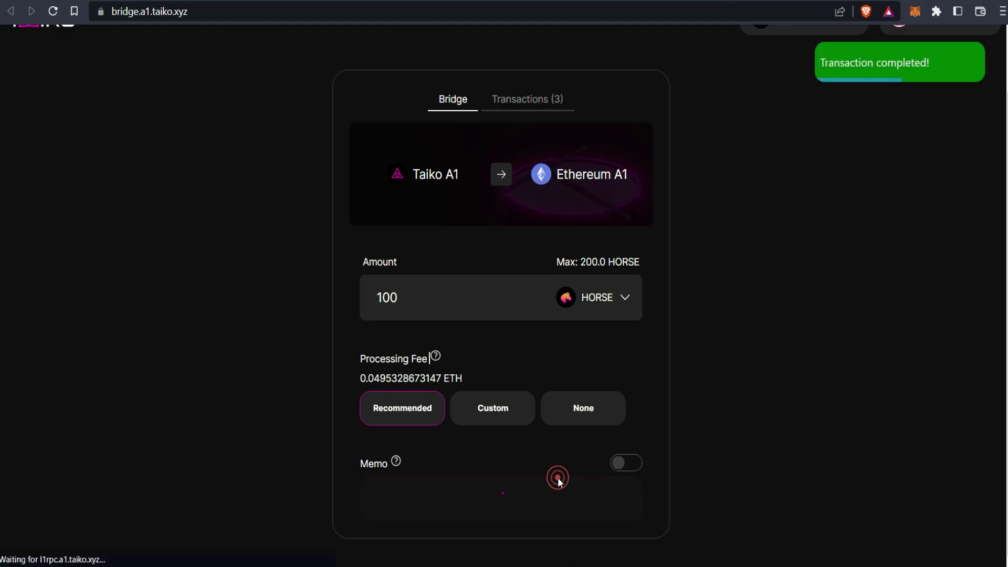
{"action": "left_click", "coordinate": [892, 528]}
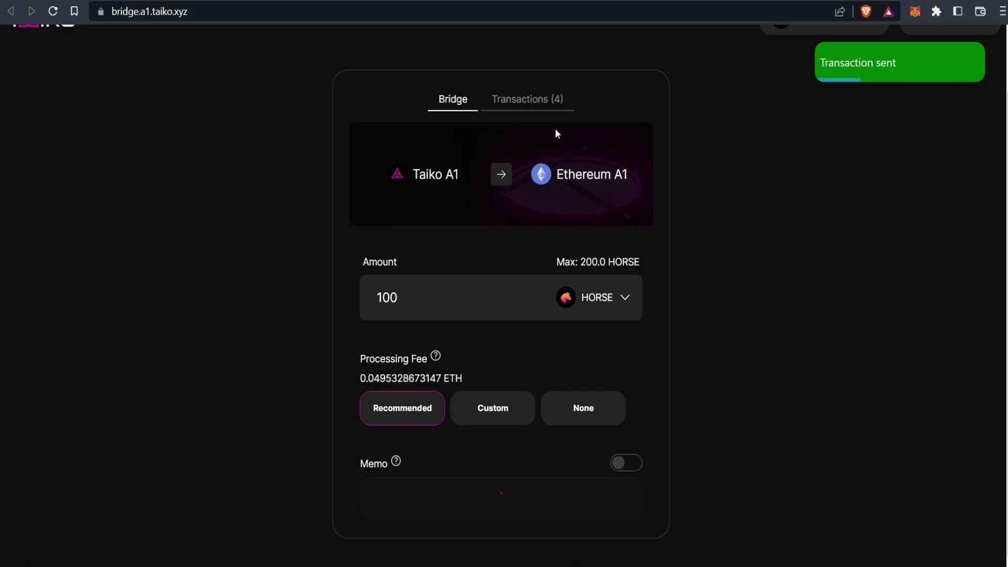
{"action": "left_click", "coordinate": [546, 101]}
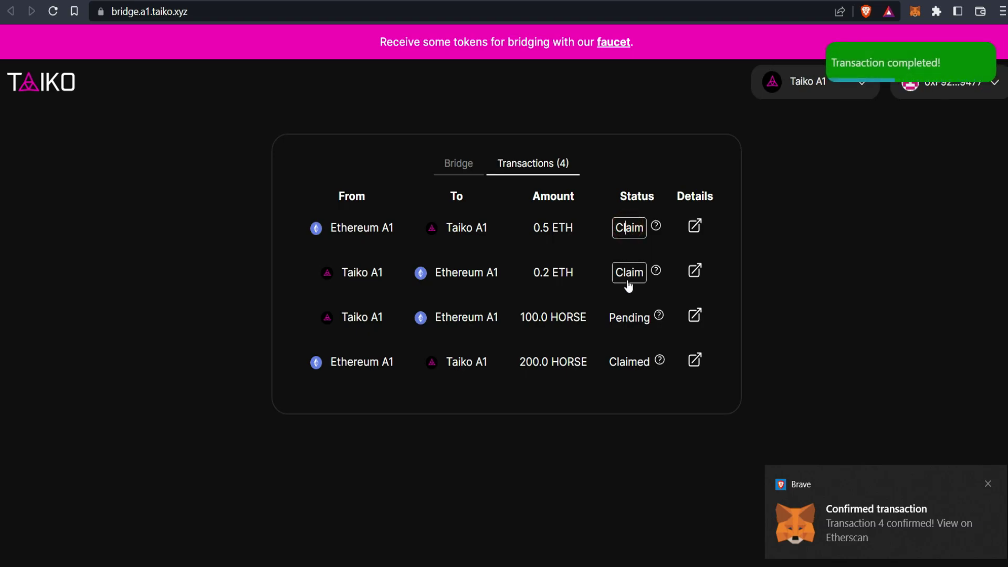
Step: Check that all four ETH and HORSE transfers show Claimed, then return to the bridge form
{"action": "left_click", "coordinate": [988, 484]}
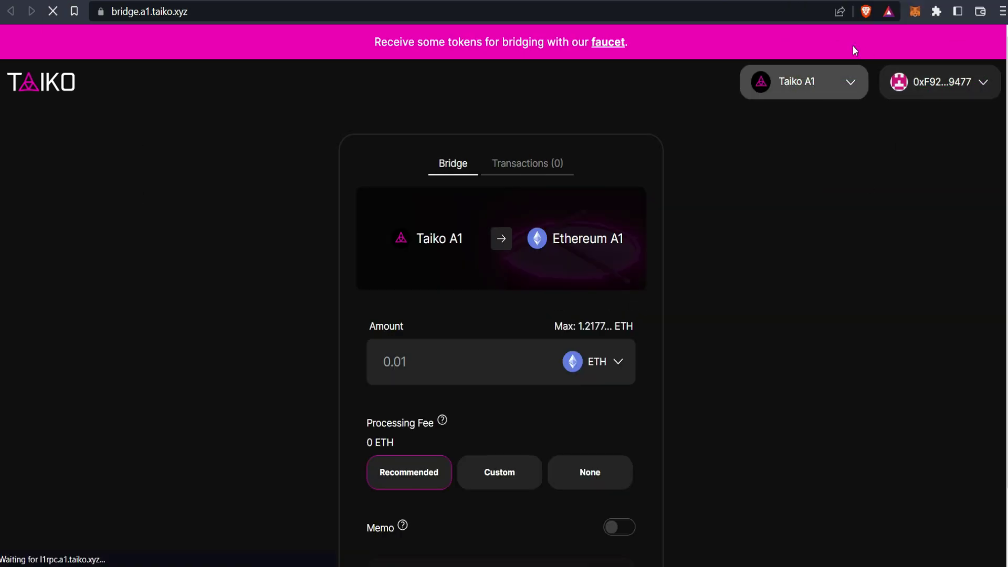
{"action": "left_click", "coordinate": [966, 381]}
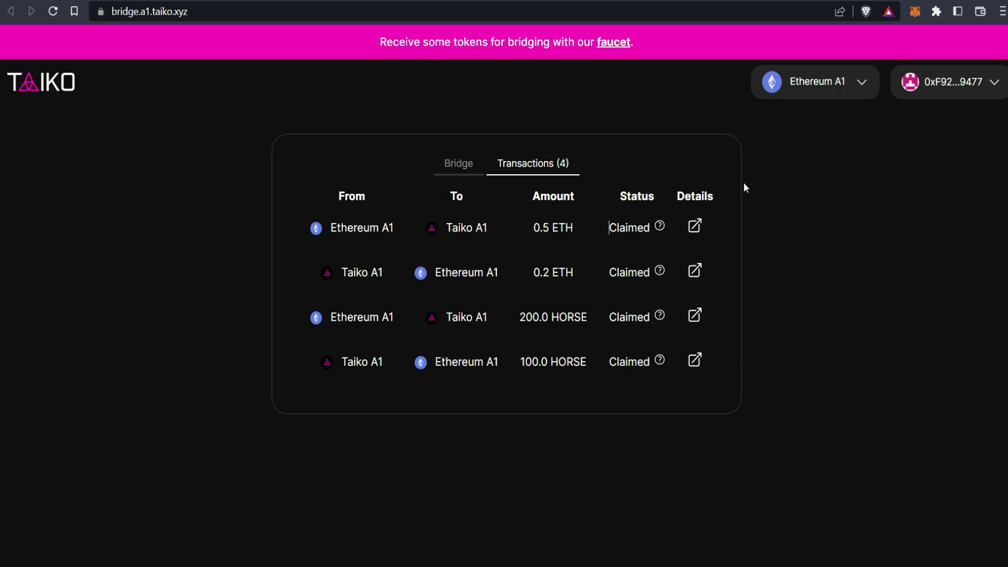
{"action": "left_click", "coordinate": [468, 165]}
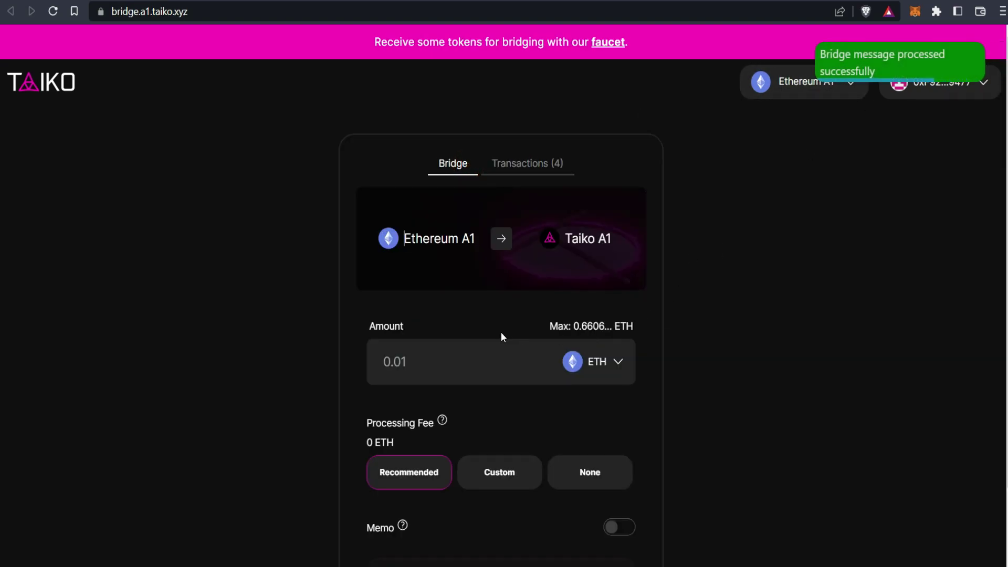
Step: Reverse the bridge to Taiko A1 → Ethereum A1 and reselect ETH as the token
{"action": "left_click", "coordinate": [596, 362]}
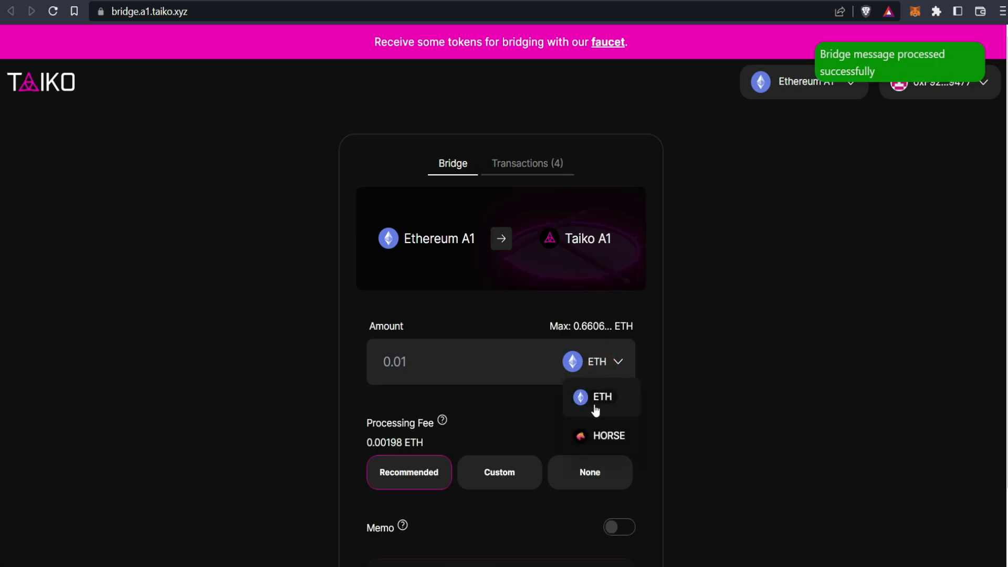
{"action": "left_click", "coordinate": [599, 436]}
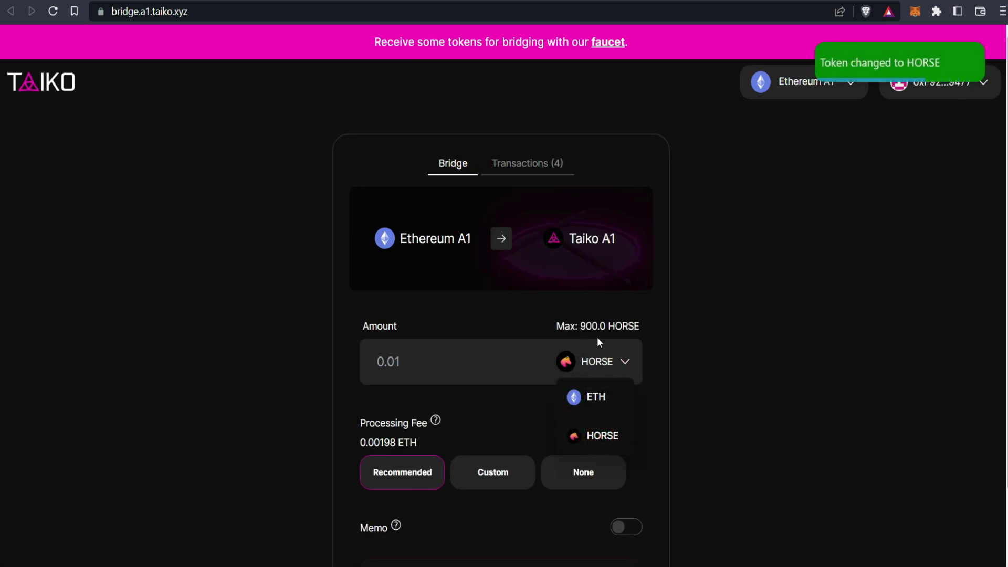
{"action": "left_click", "coordinate": [501, 239]}
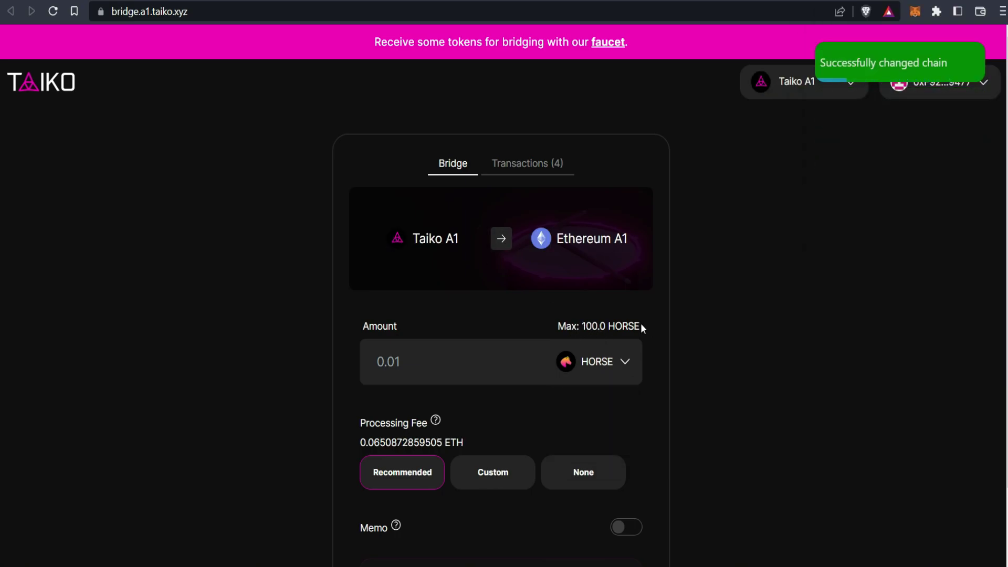
{"action": "left_click", "coordinate": [609, 376]}
{"action": "left_click", "coordinate": [578, 396]}
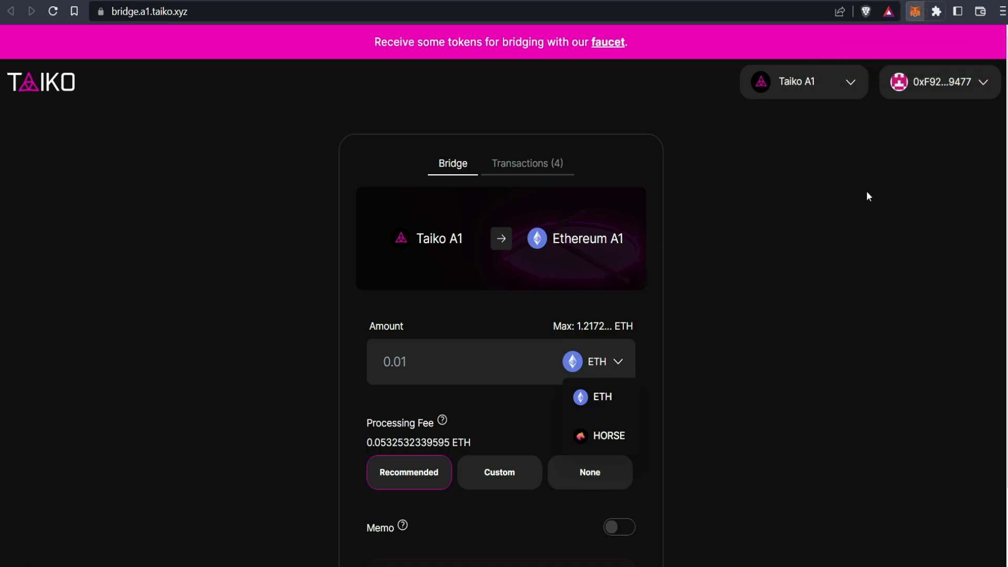
Step: Switch to the second Testnet Airdrop account and copy its address
{"action": "left_click", "coordinate": [897, 47]}
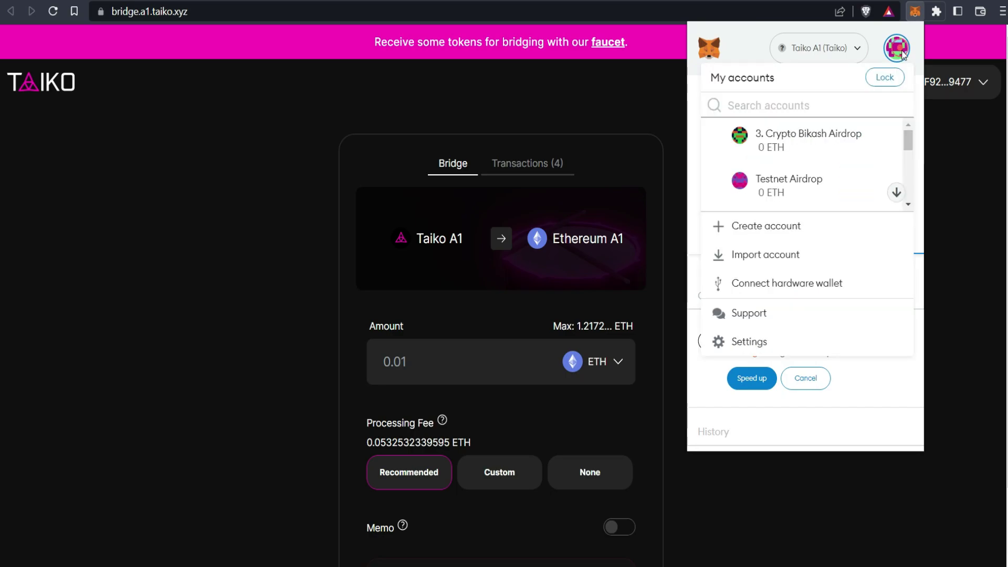
{"action": "left_click", "coordinate": [837, 173]}
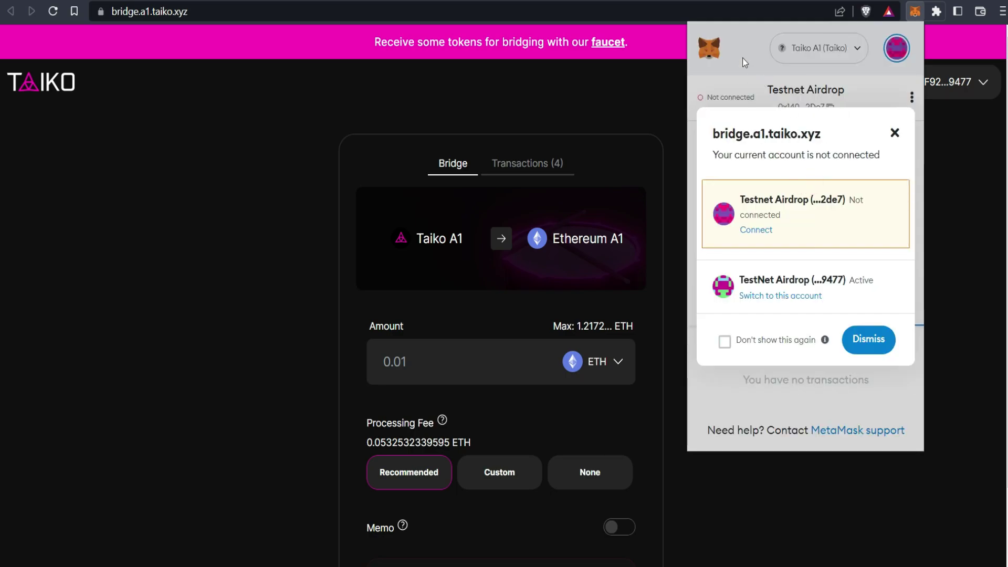
{"action": "left_click", "coordinate": [743, 58]}
{"action": "left_click", "coordinate": [825, 108]}
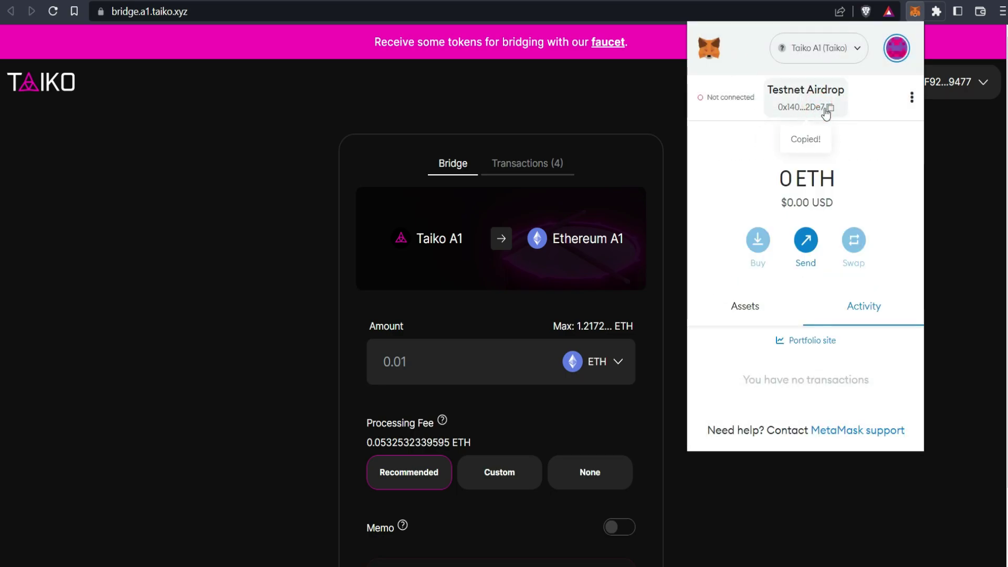
Step: Switch back to the TestNet Airdrop account and open MetaMask in expanded view
{"action": "left_click", "coordinate": [897, 47]}
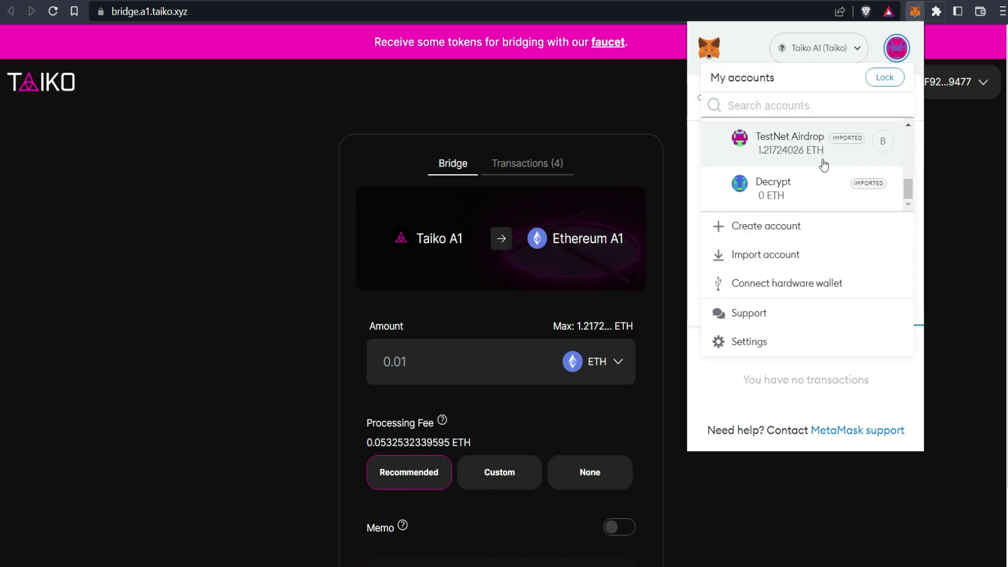
{"action": "left_click", "coordinate": [776, 156]}
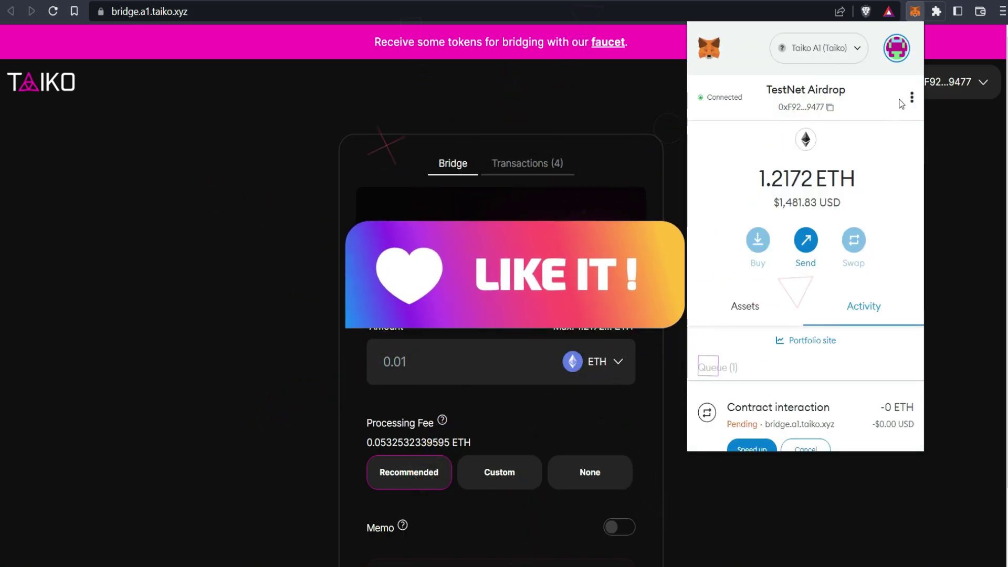
{"action": "left_click", "coordinate": [911, 95]}
{"action": "left_click", "coordinate": [826, 175]}
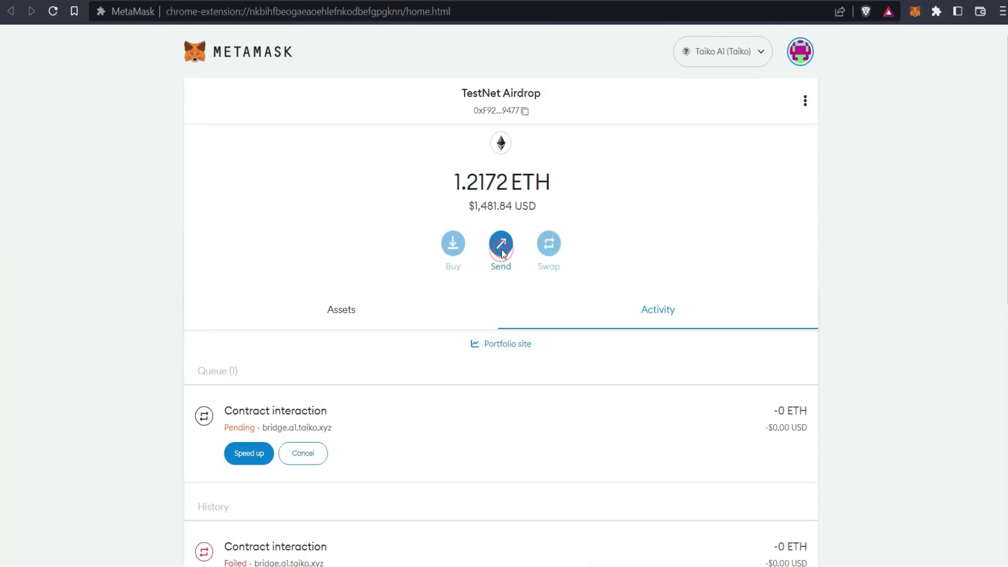
Step: Send 0.1 ETH on Taiko A1 to the copied second-account address
{"action": "left_click", "coordinate": [503, 252]}
{"action": "key", "text": "ctrl+v"}
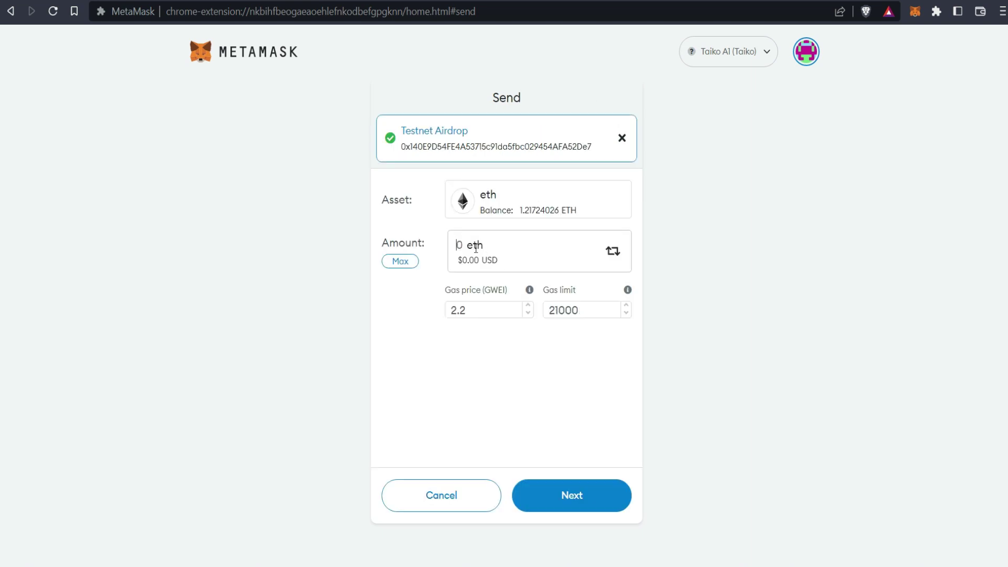
{"action": "type", "text": ".1"}
{"action": "left_click", "coordinate": [561, 496]}
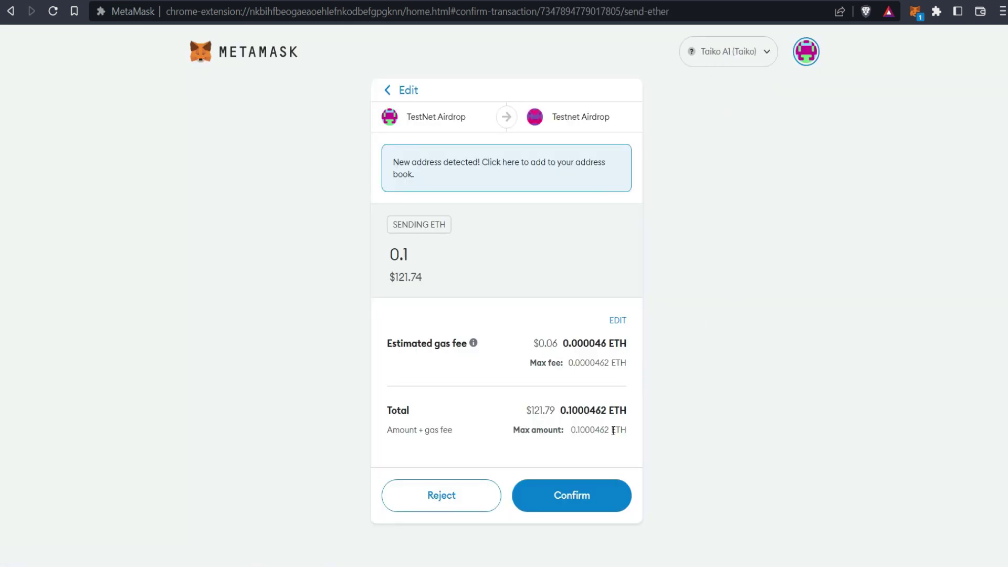
{"action": "left_click", "coordinate": [574, 511]}
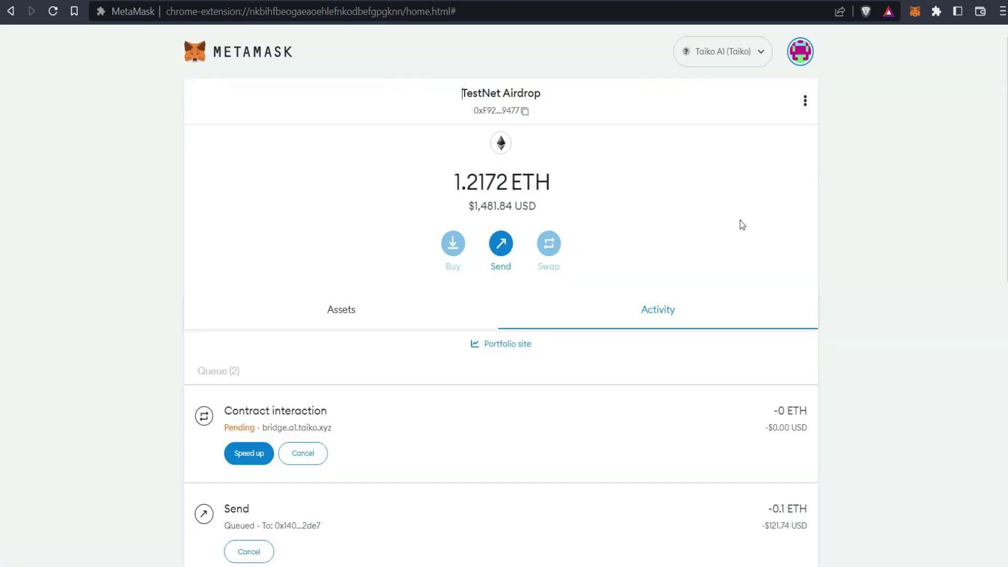
Step: Switch to Ethereum A1 and send 0.11 ETH to the same address
{"action": "left_click", "coordinate": [739, 52]}
{"action": "left_click", "coordinate": [702, 227]}
{"action": "left_click", "coordinate": [502, 243]}
{"action": "left_click", "coordinate": [493, 154]}
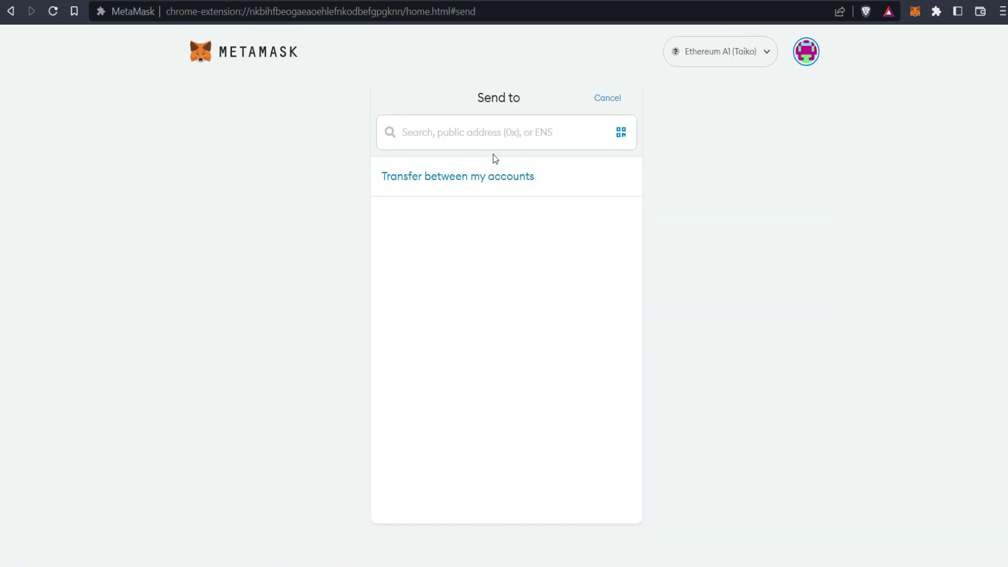
{"action": "key", "text": "ctrl+v"}
{"action": "type", "text": ".11"}
{"action": "left_click", "coordinate": [571, 495]}
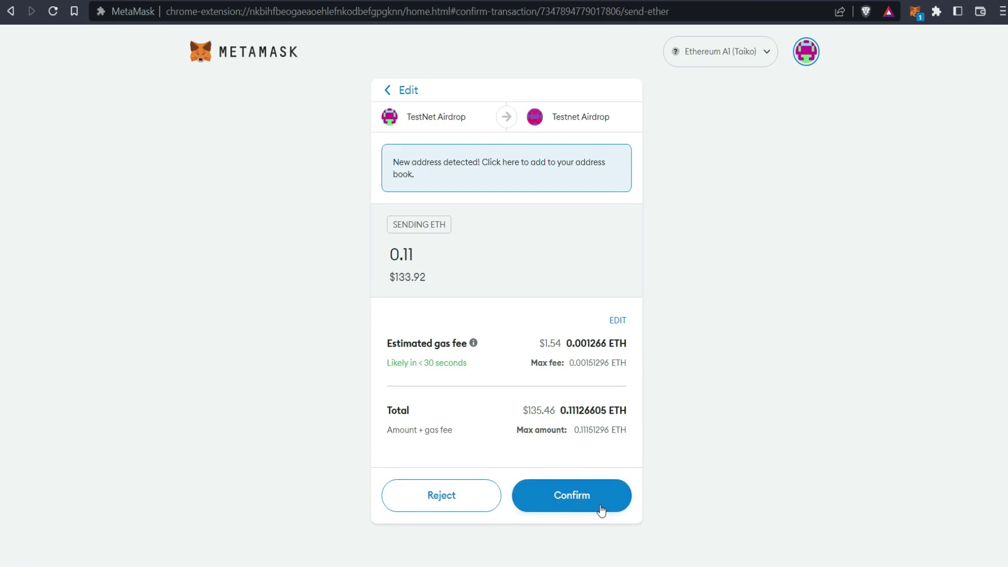
{"action": "left_click", "coordinate": [601, 505]}
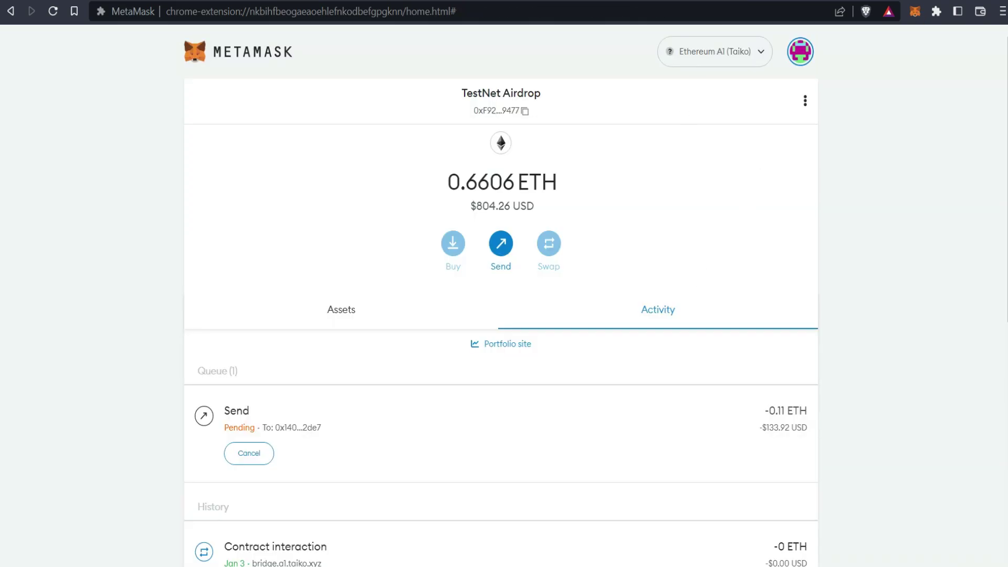
{"action": "key", "text": "ctrl+Tab"}
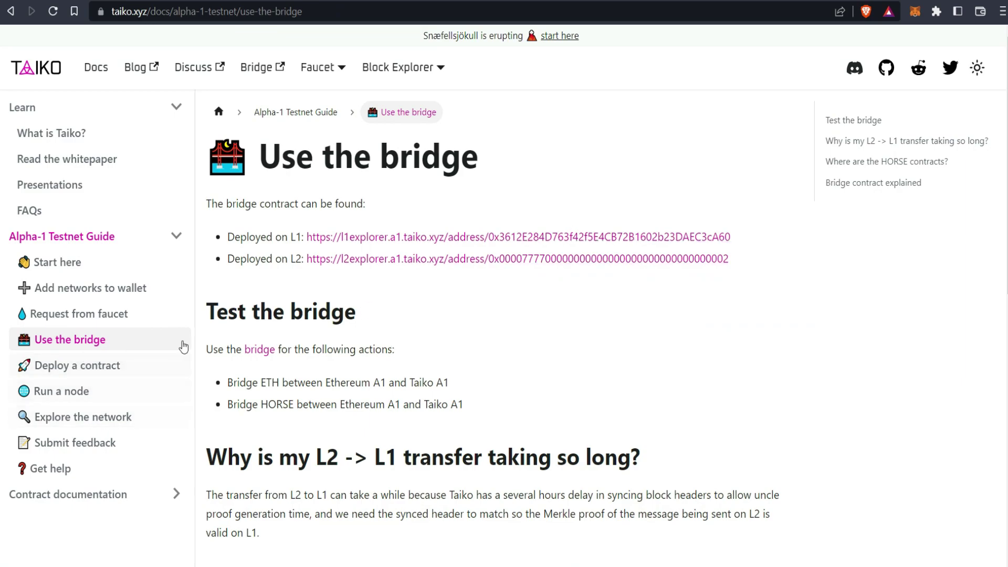
Step: Read the POAP requirement on Start here, follow it to Taiko Labs' article, then go to YouTube
{"action": "key", "text": "alt+Left"}
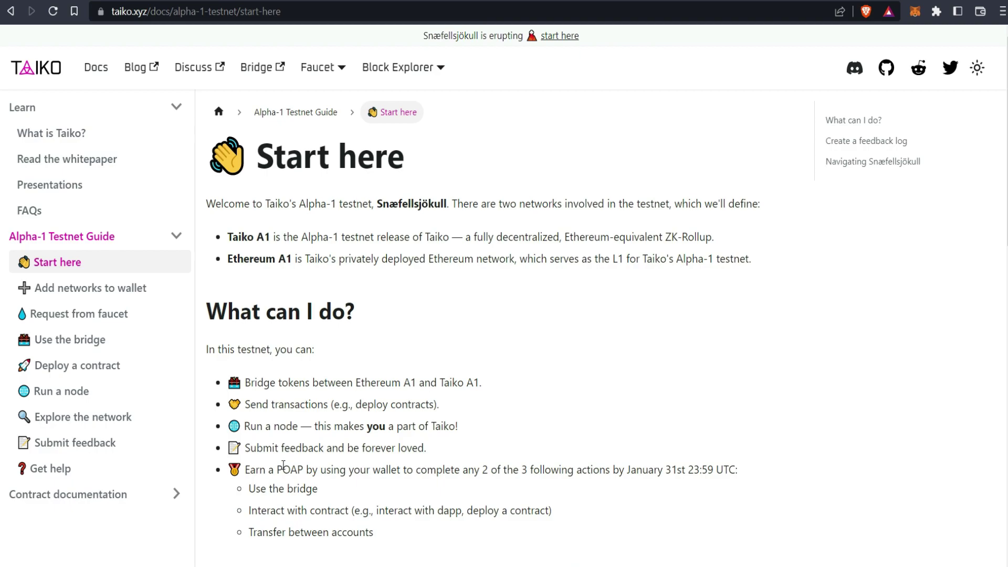
{"action": "left_click_drag", "start_coordinate": [269, 469], "coordinate": [331, 470]}
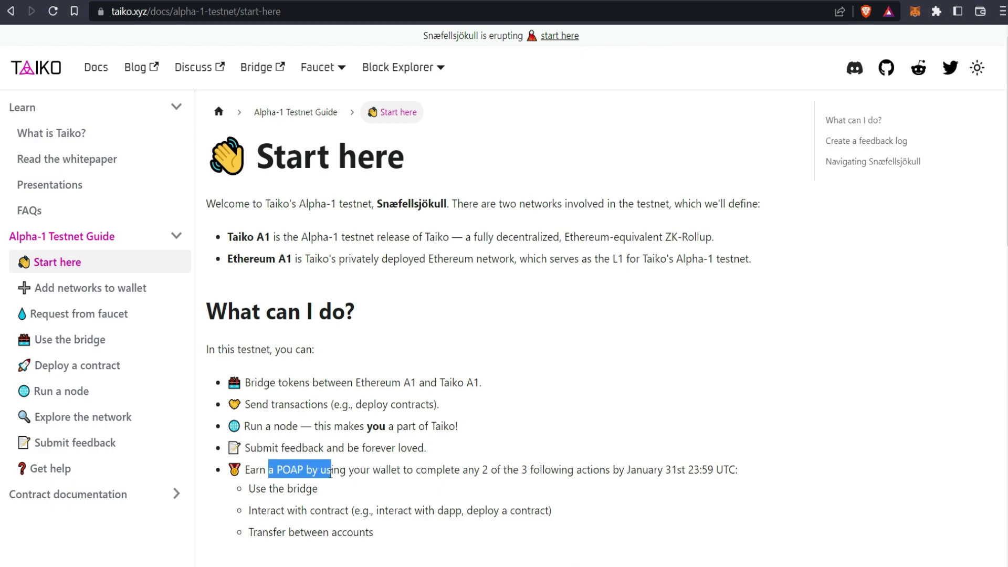
{"action": "left_click", "coordinate": [331, 470]}
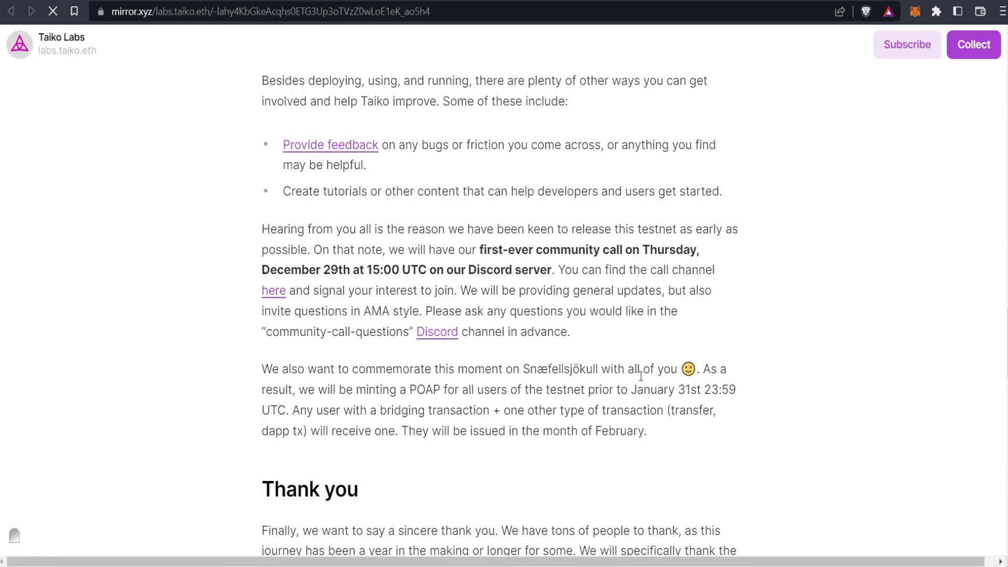
{"action": "scroll", "coordinate": [553, 428], "scroll_direction": "down", "scroll_amount": 2}
{"action": "left_click_drag", "start_coordinate": [401, 434], "coordinate": [659, 436]}
{"action": "left_click_drag", "start_coordinate": [400, 348], "coordinate": [645, 357]}
{"action": "key", "text": "ctrl+Tab"}
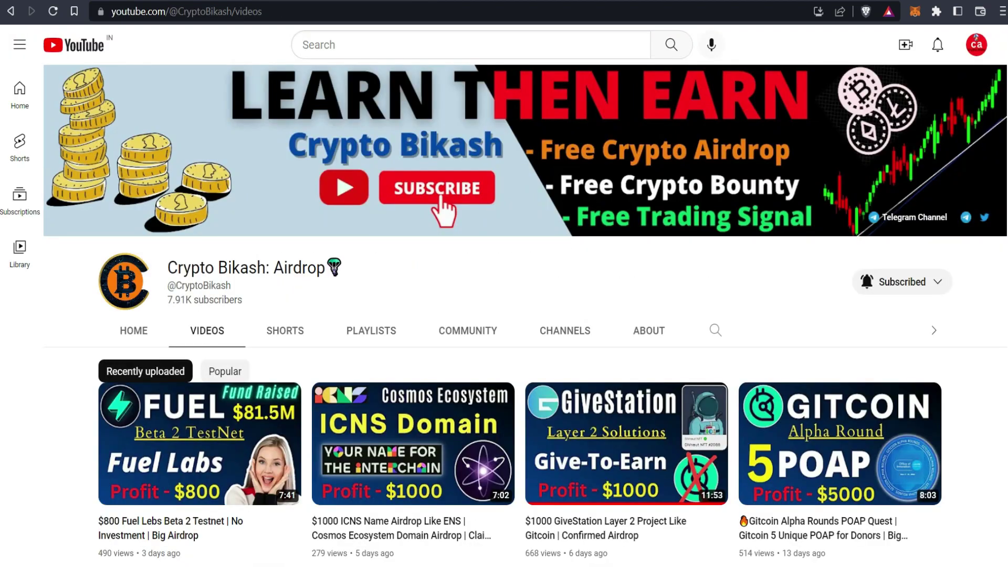